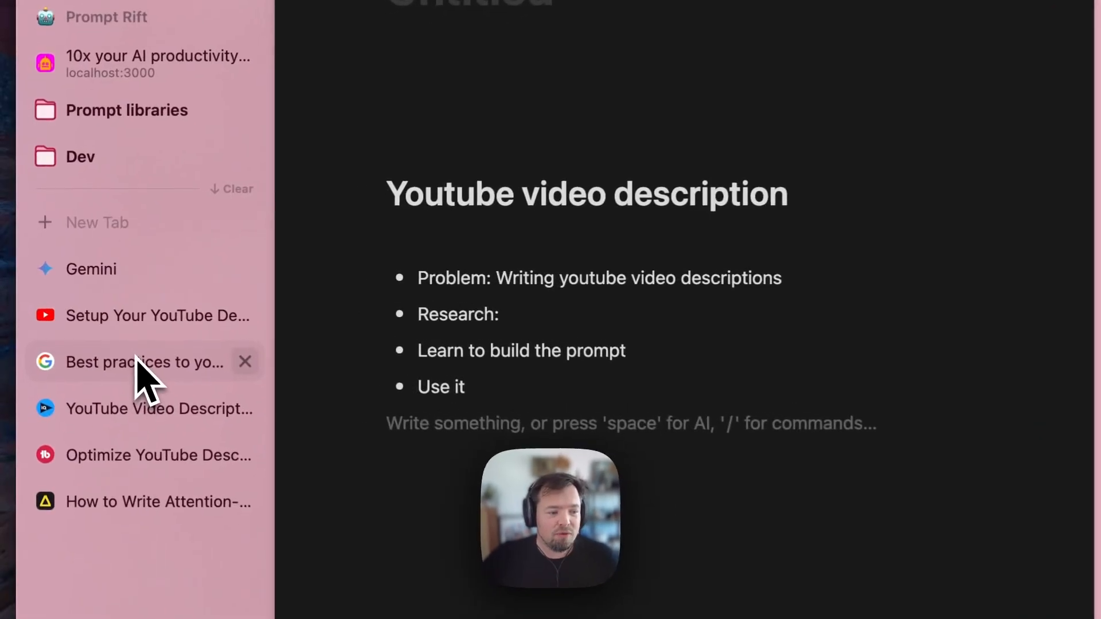
- Examine the search results on YouTube description best practices and Gemini's bullet list of recommended description parts
click(81, 315)
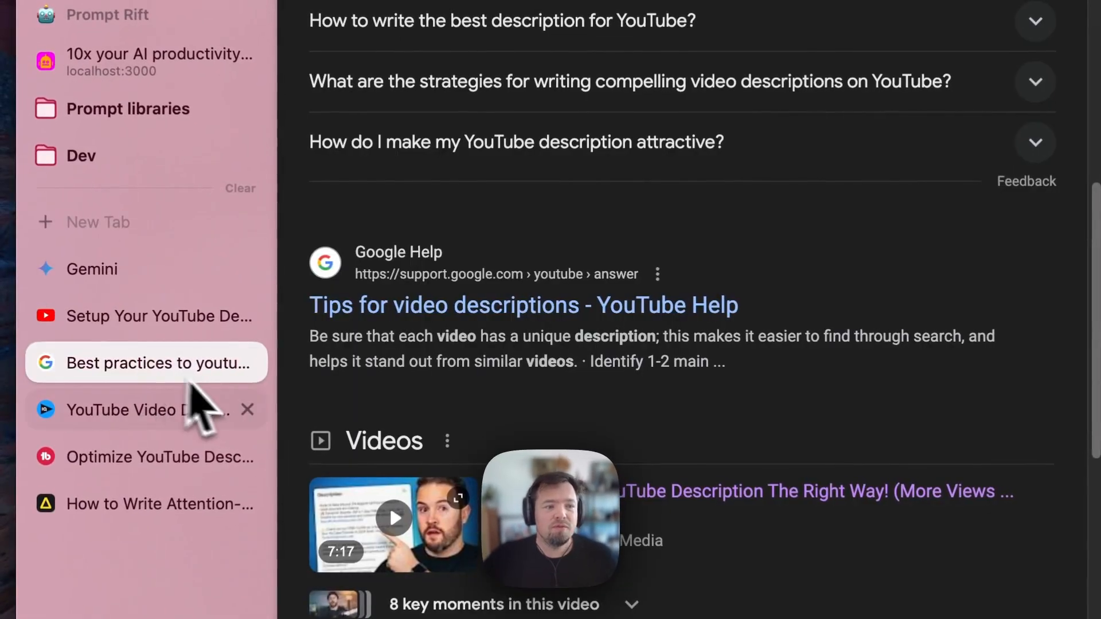
scroll(487, 273, down, 10)
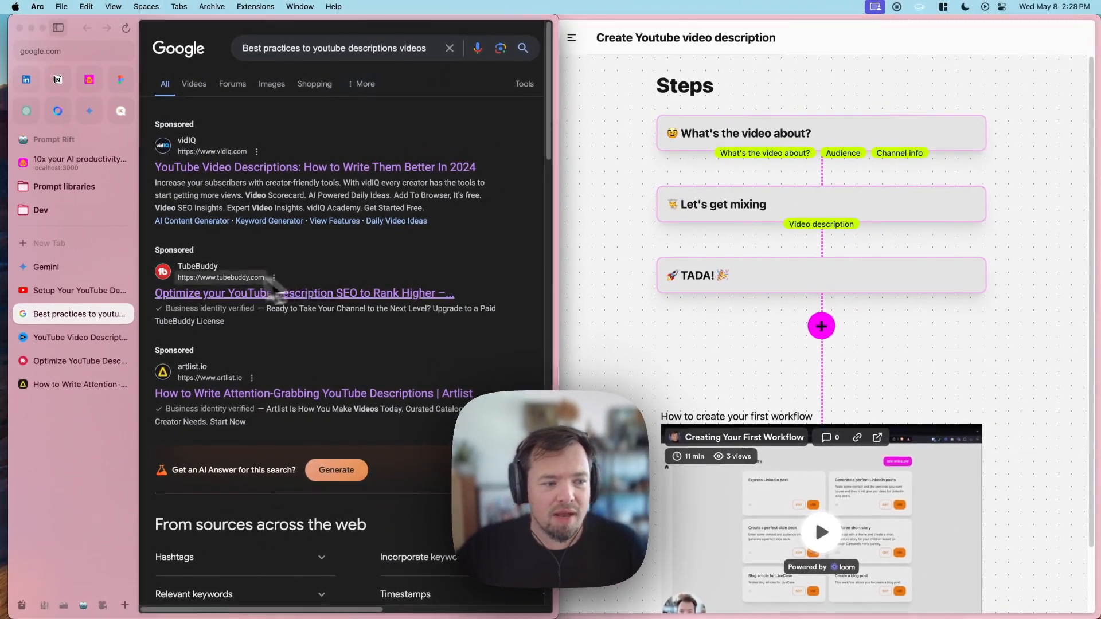
click(70, 270)
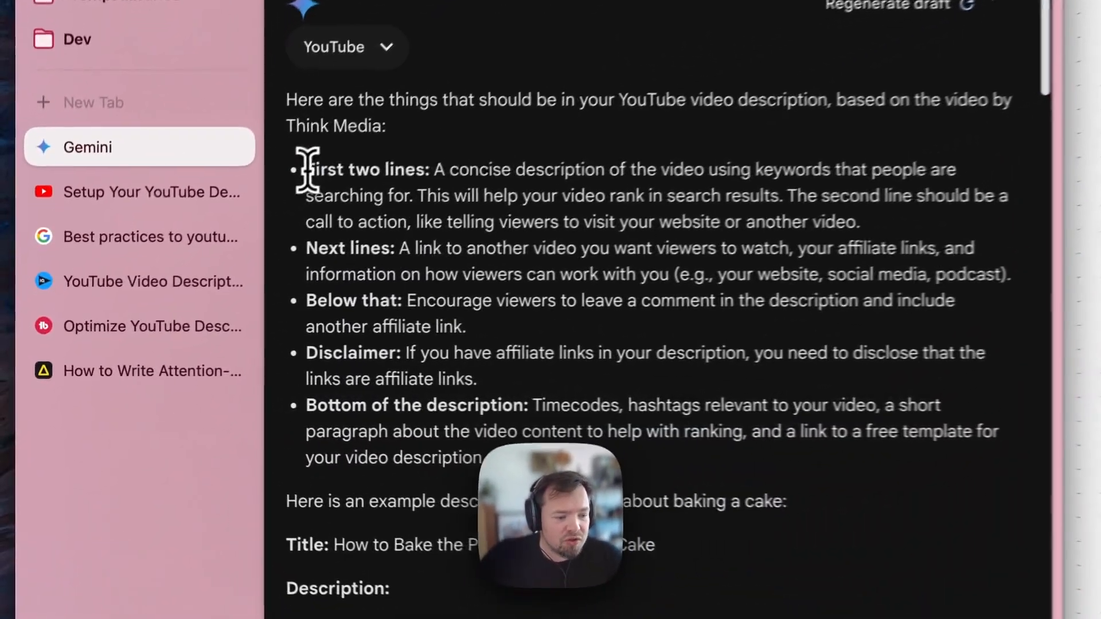
drag(161, 280, 172, 290)
click(198, 282)
double_click(404, 160)
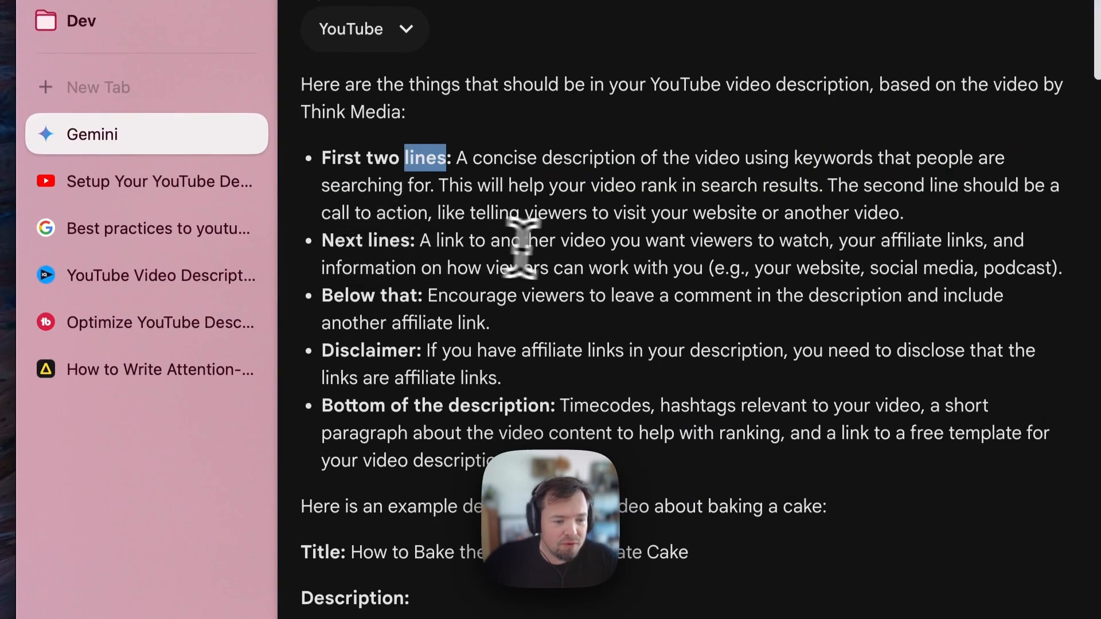
drag(511, 241, 597, 244)
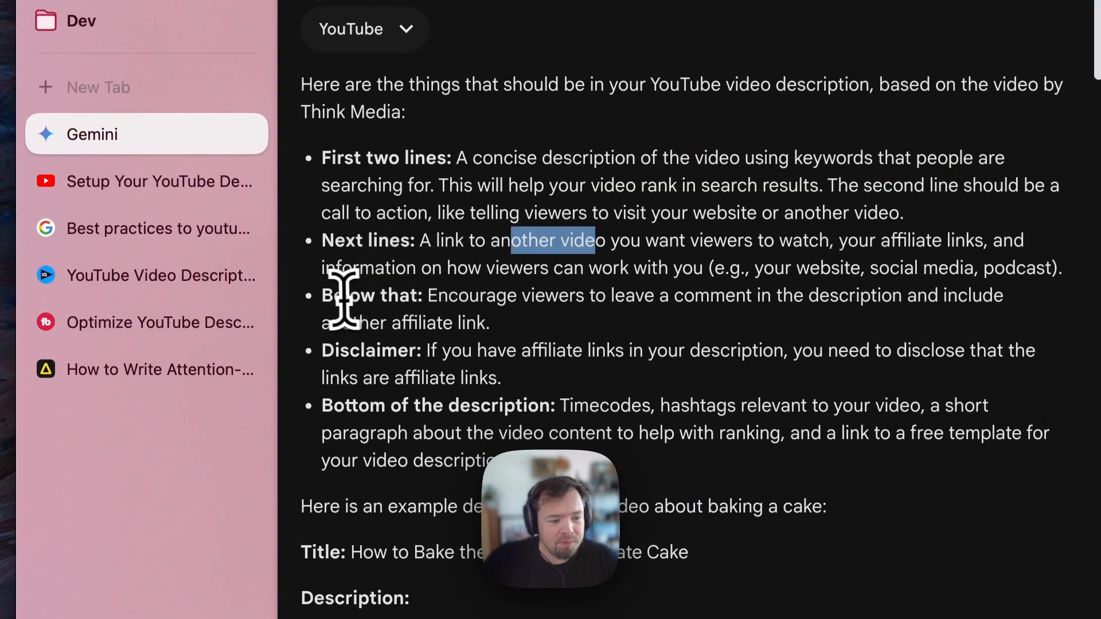
drag(459, 295, 607, 296)
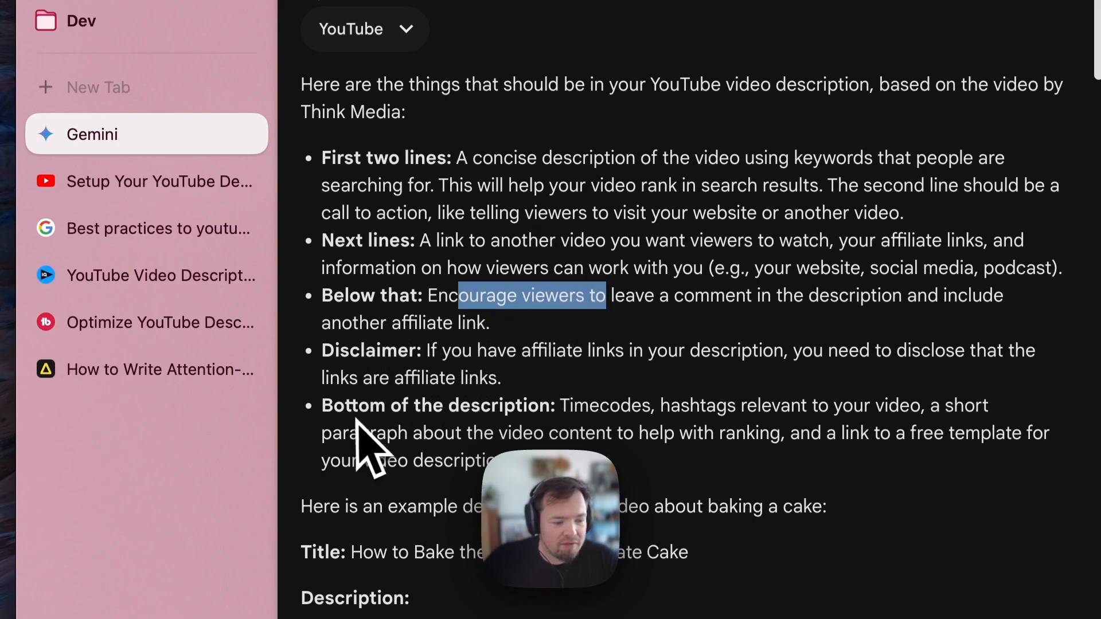
drag(551, 406, 599, 447)
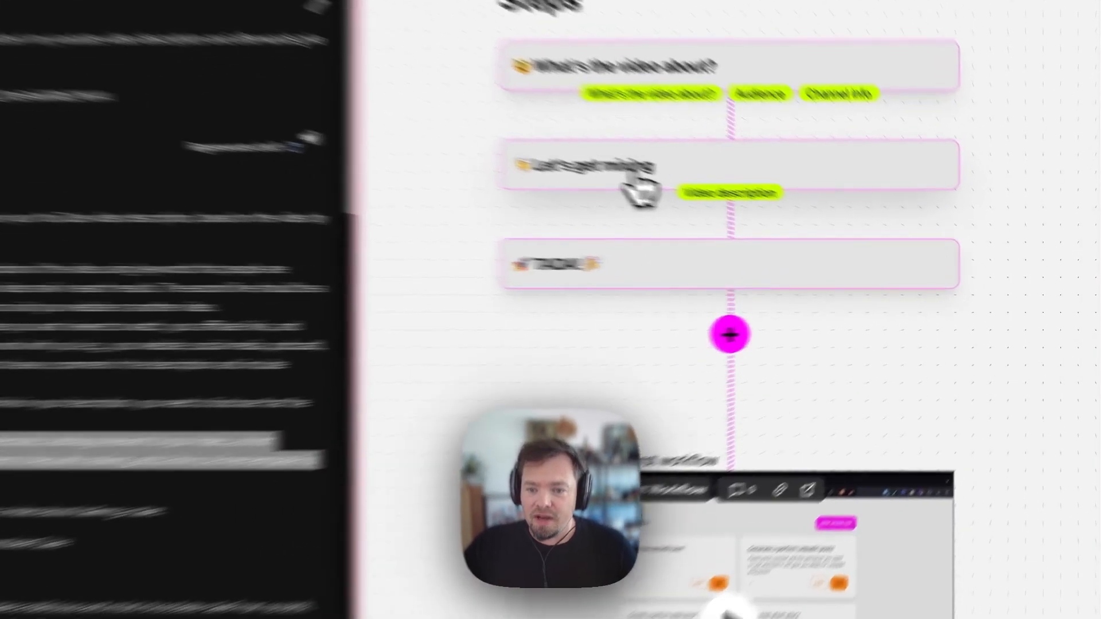
- Open the "Let's get mixing" step's configuration and review the ROLE, GUIDELINES, INFO and TASK sections of its prompt
click(755, 219)
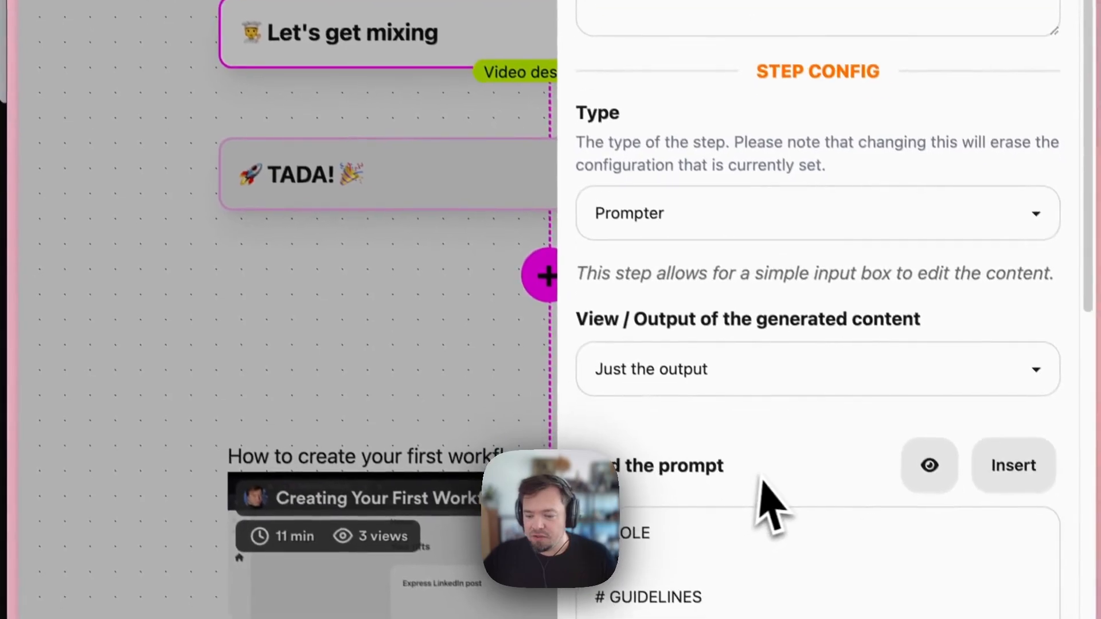
scroll(769, 505, down, 6)
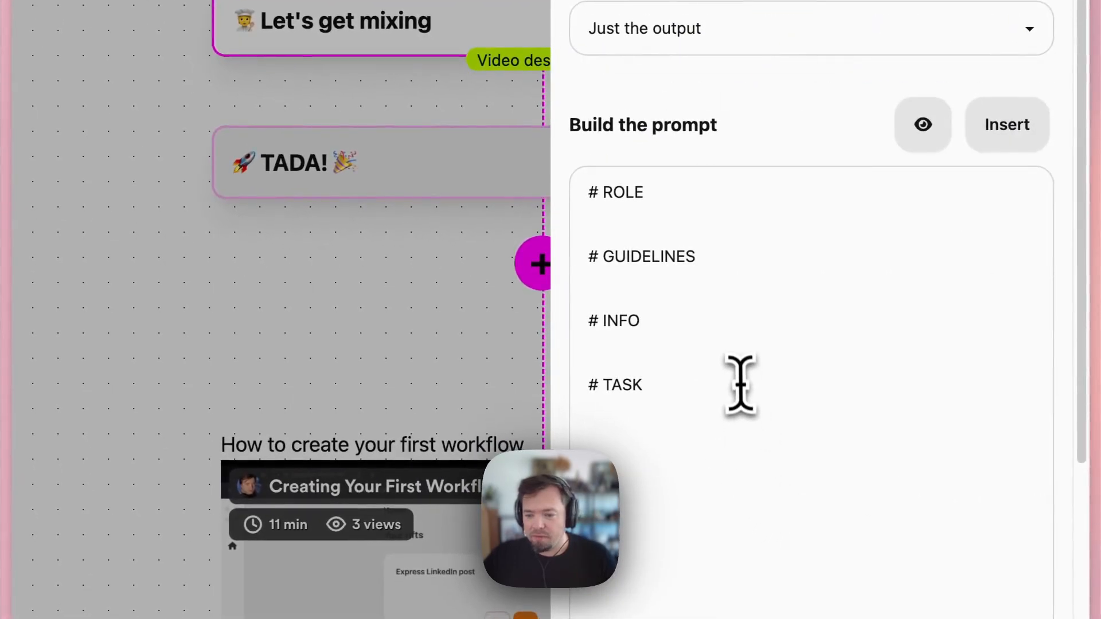
scroll(744, 397, down, 2)
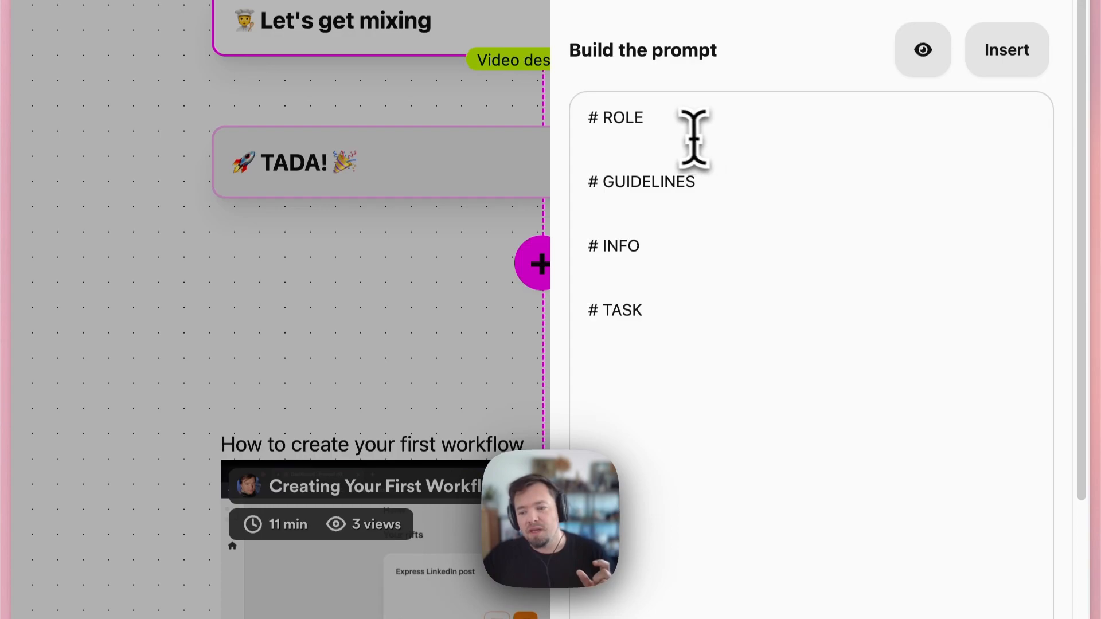
scroll(696, 140, up, 1)
drag(644, 186, 599, 200)
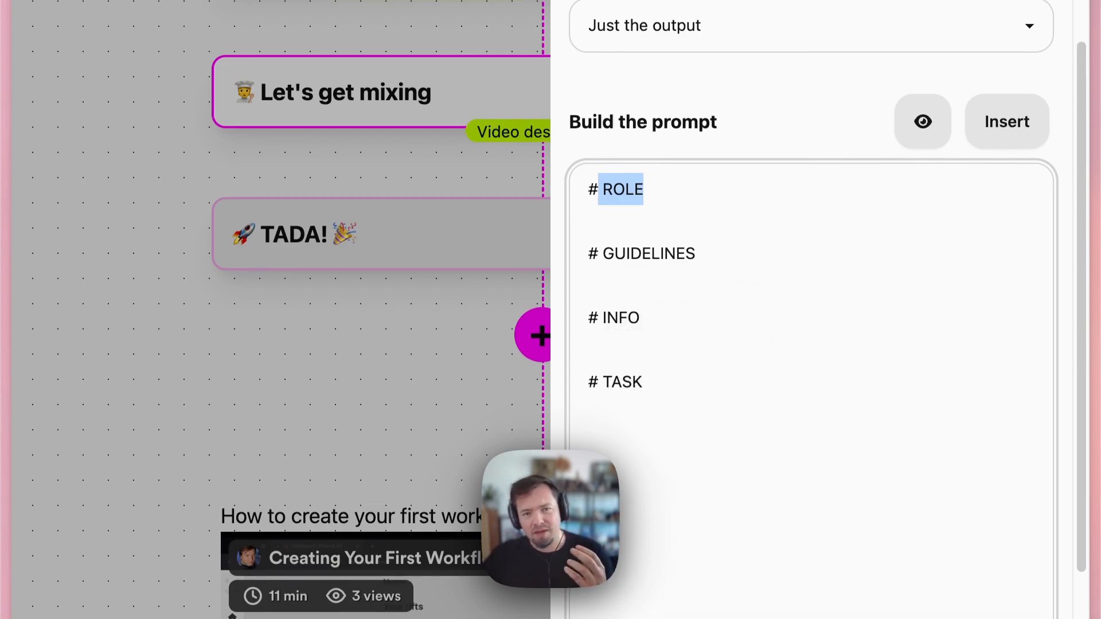
click(636, 422)
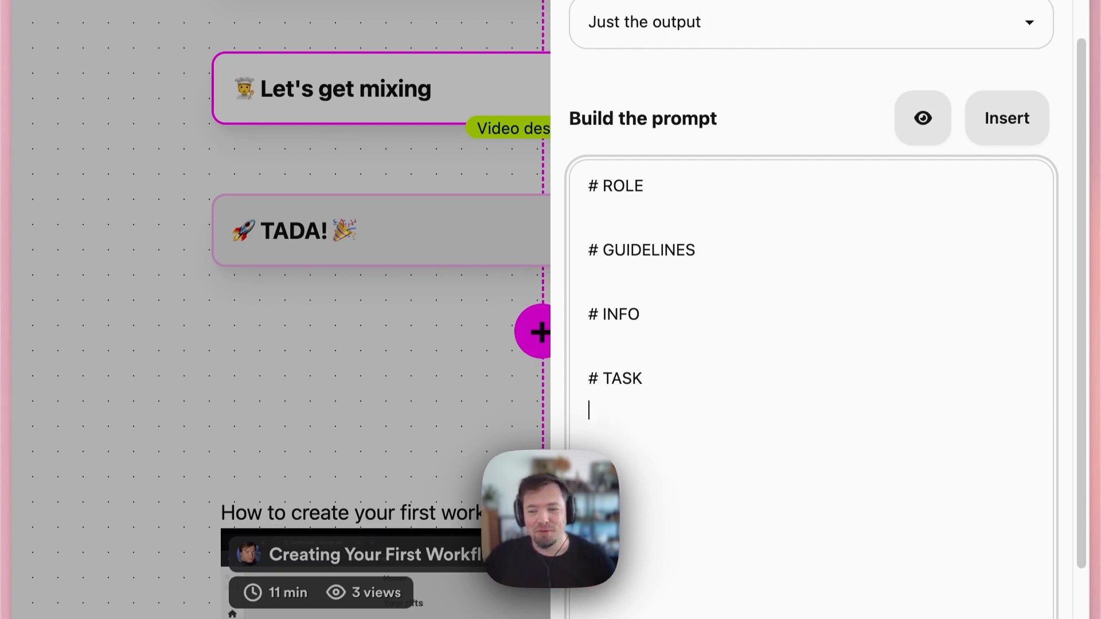
- Under # ROLE, write "You are a social media expert specialized in writing YouTube video descriptions." followed by a blank line
click(631, 246)
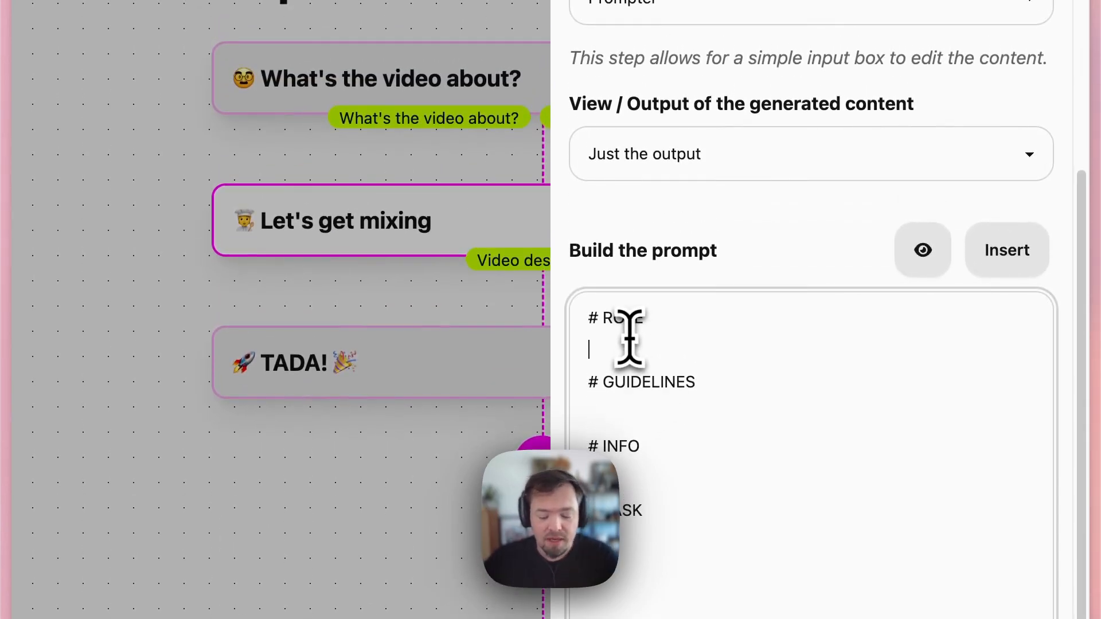
text(You are a social media expert specialized in writting You)
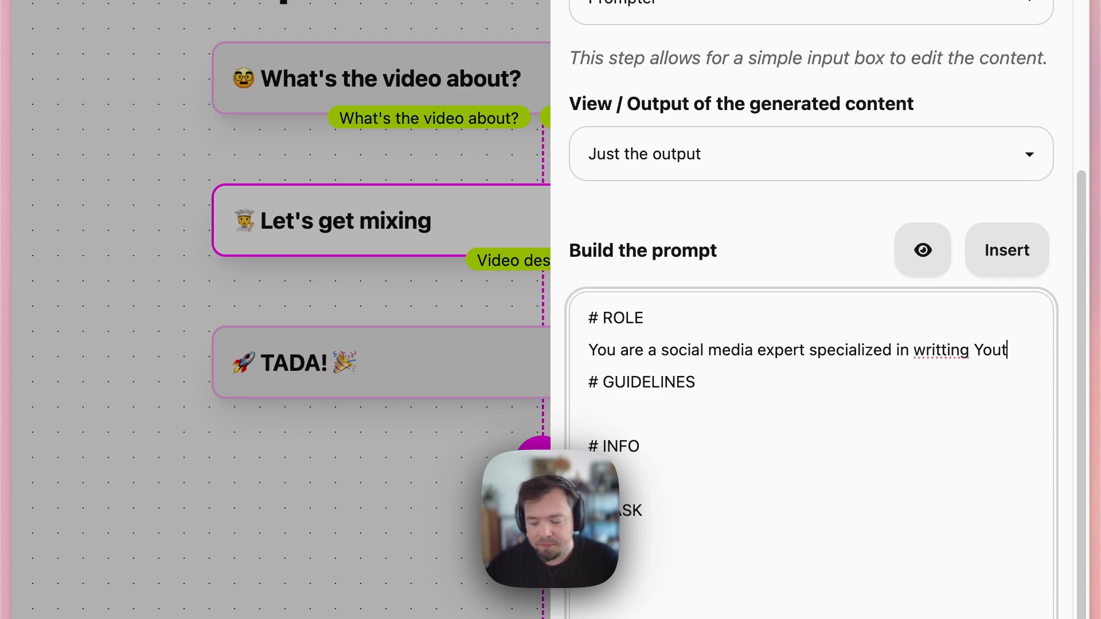
text(Tube video de)
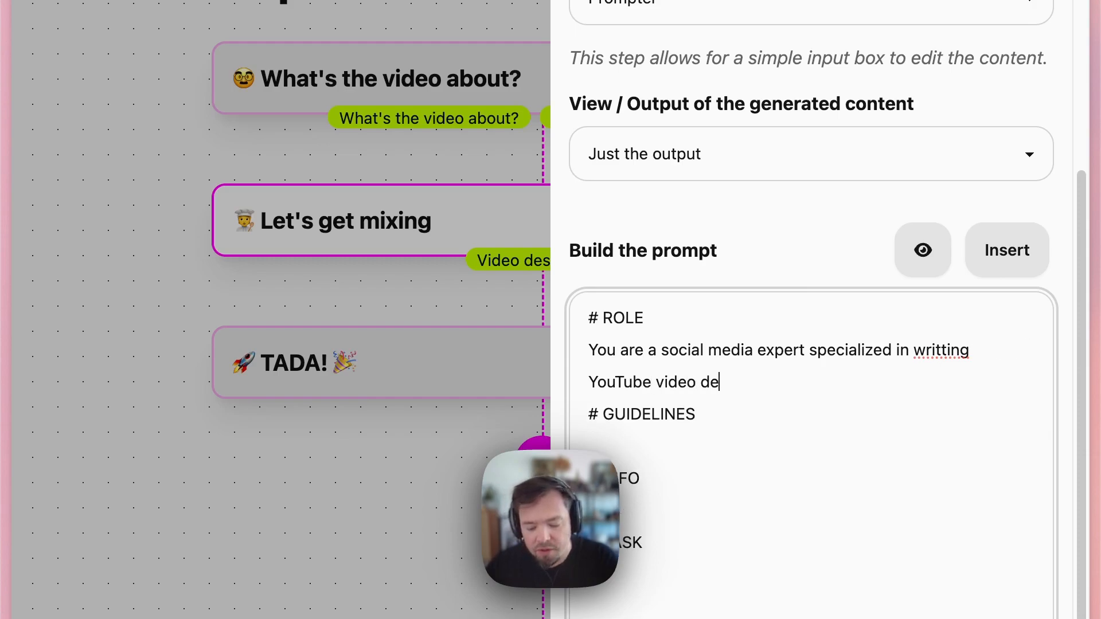
text(scriptions.)
key(Return)
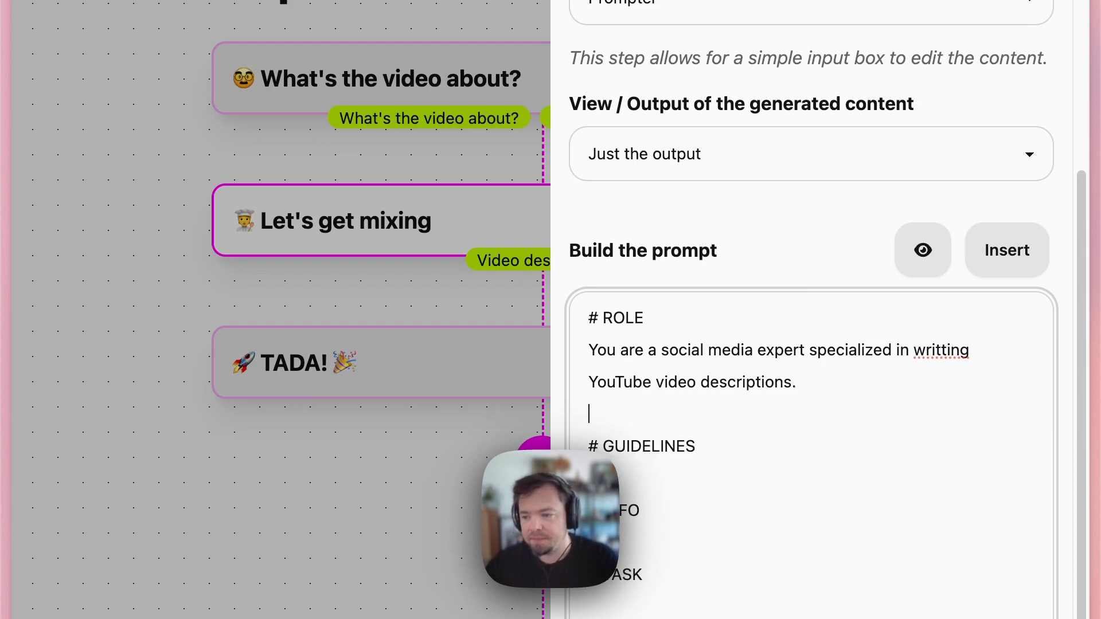
scroll(946, 345, down, 3)
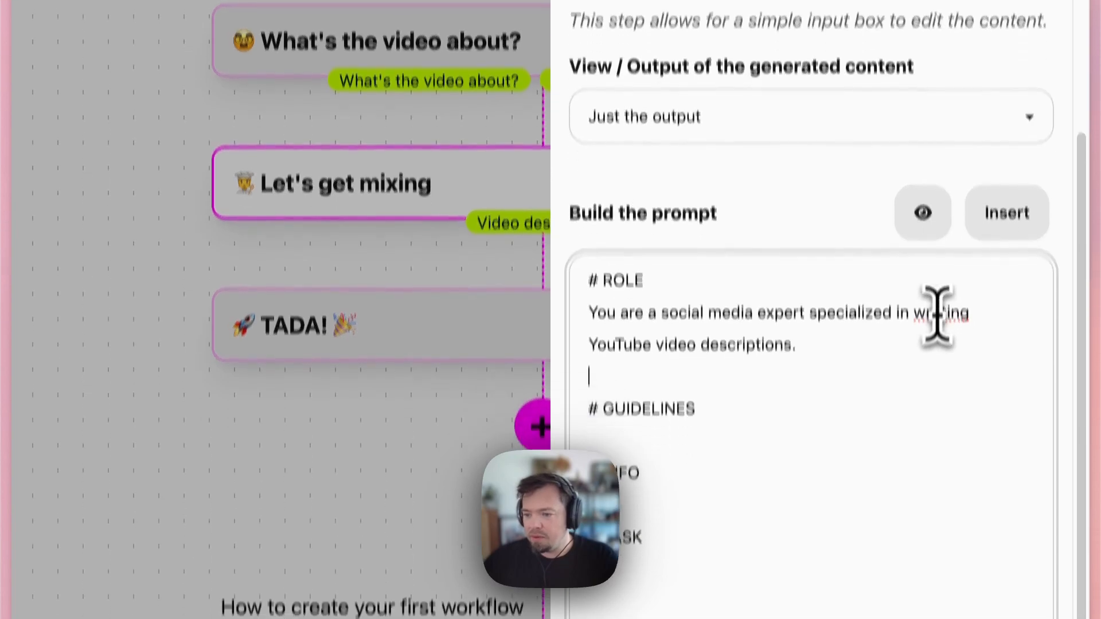
click(938, 250)
key(BackSpace)
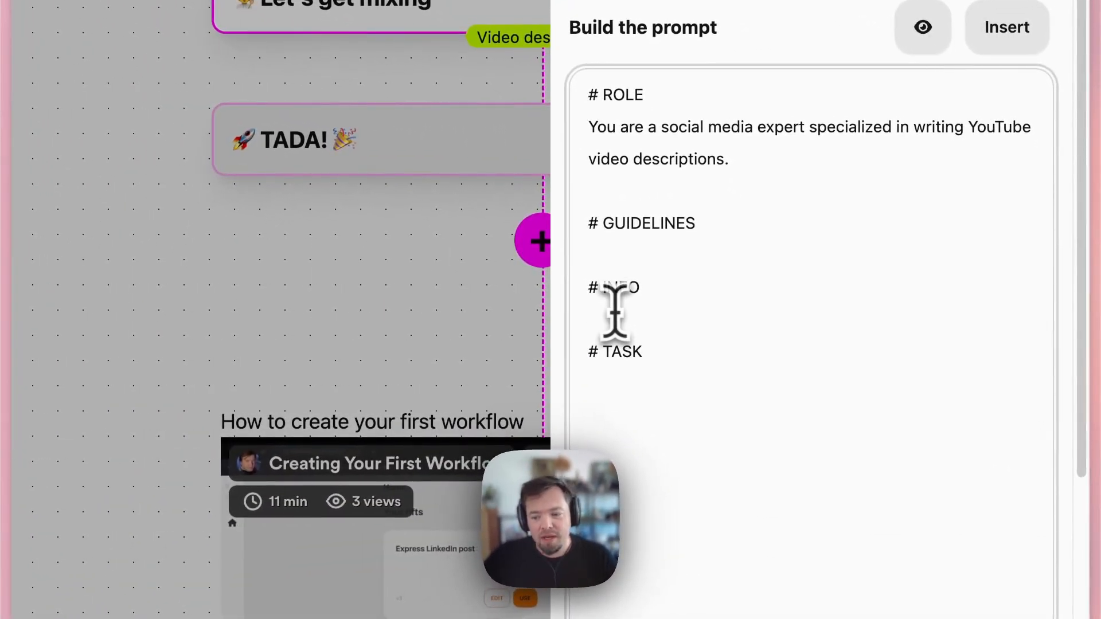
- Copy Gemini's bullet list of description parts, from "First two lines" through "Bottom of the description"
click(615, 313)
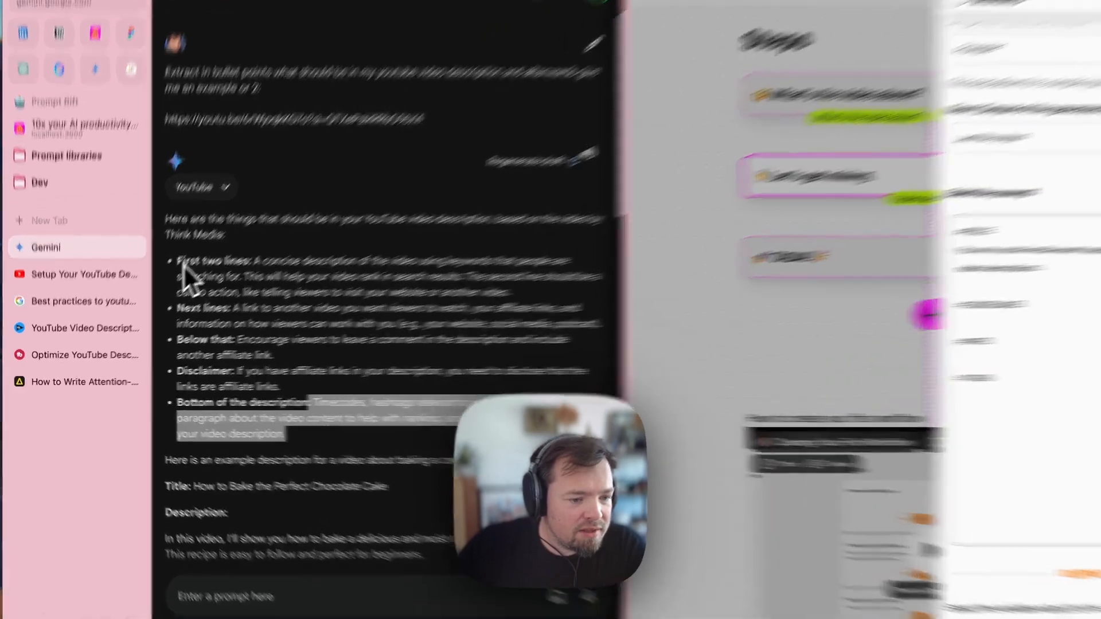
click(164, 280)
click(163, 278)
drag(278, 153, 464, 459)
key(super+c)
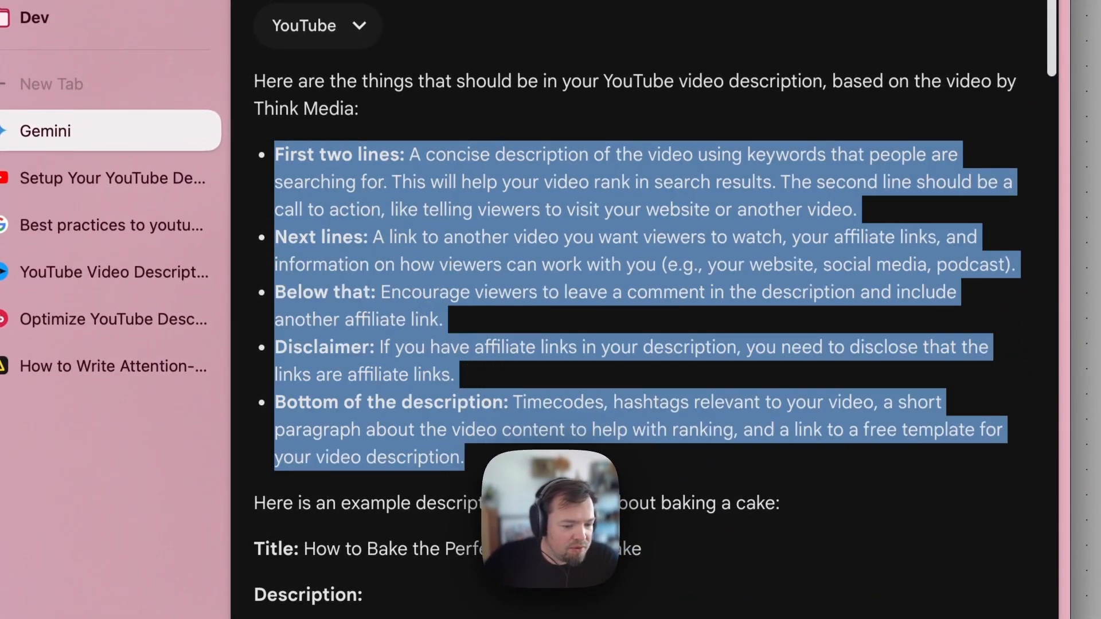
click(573, 408)
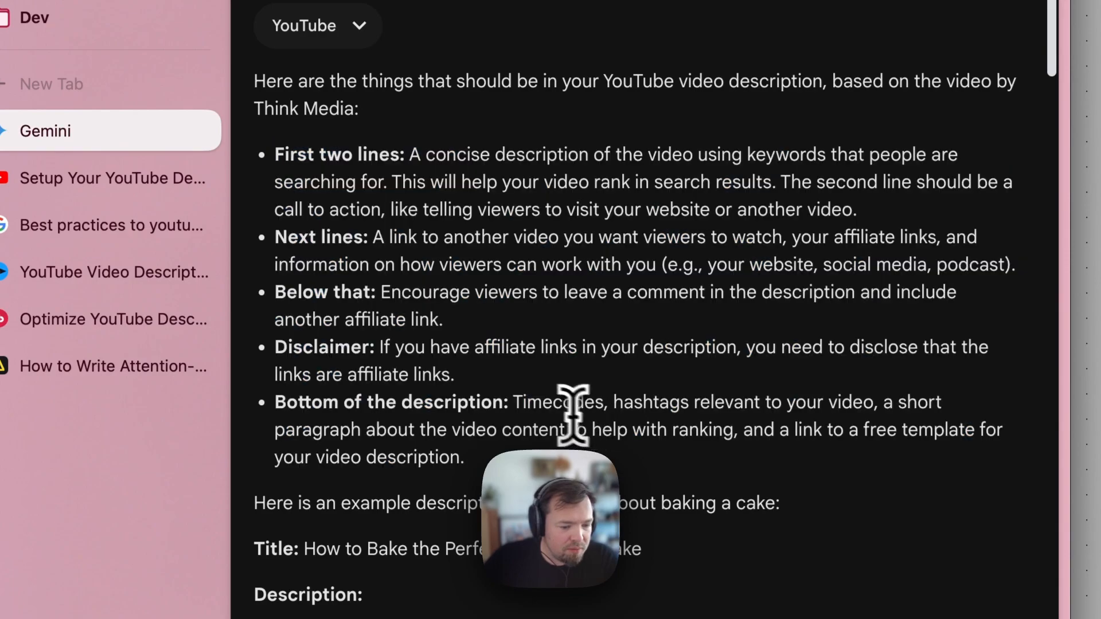
drag(514, 404, 609, 406)
click(619, 405)
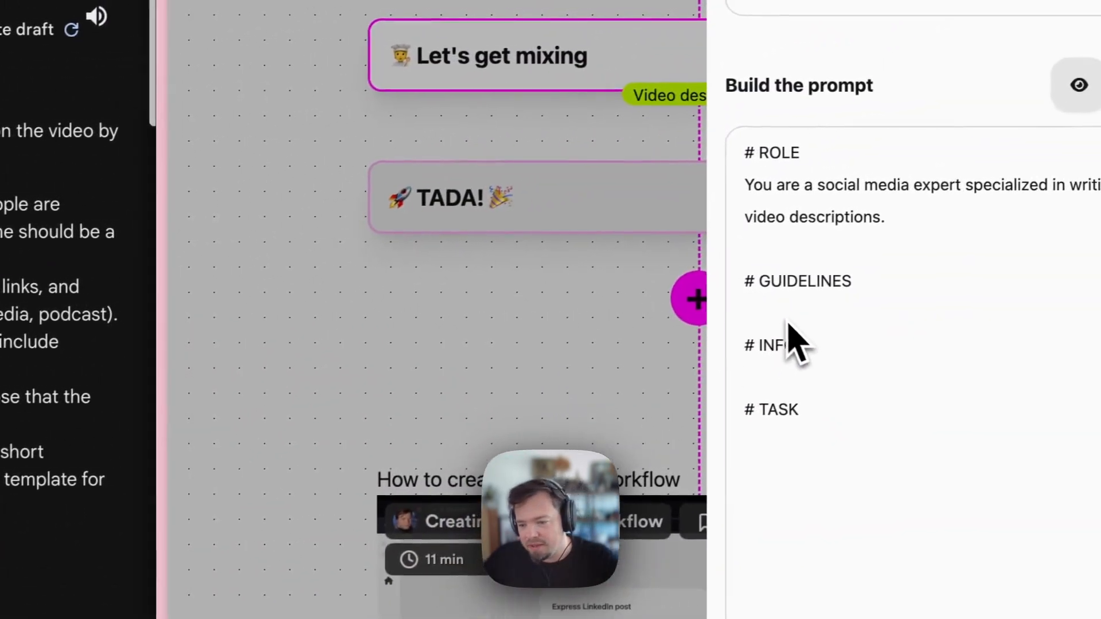
- Under # GUIDELINES, write "Here is the structure that I want for the Youtube description:" and paste the copied list below it
click(774, 313)
text(Here is the d)
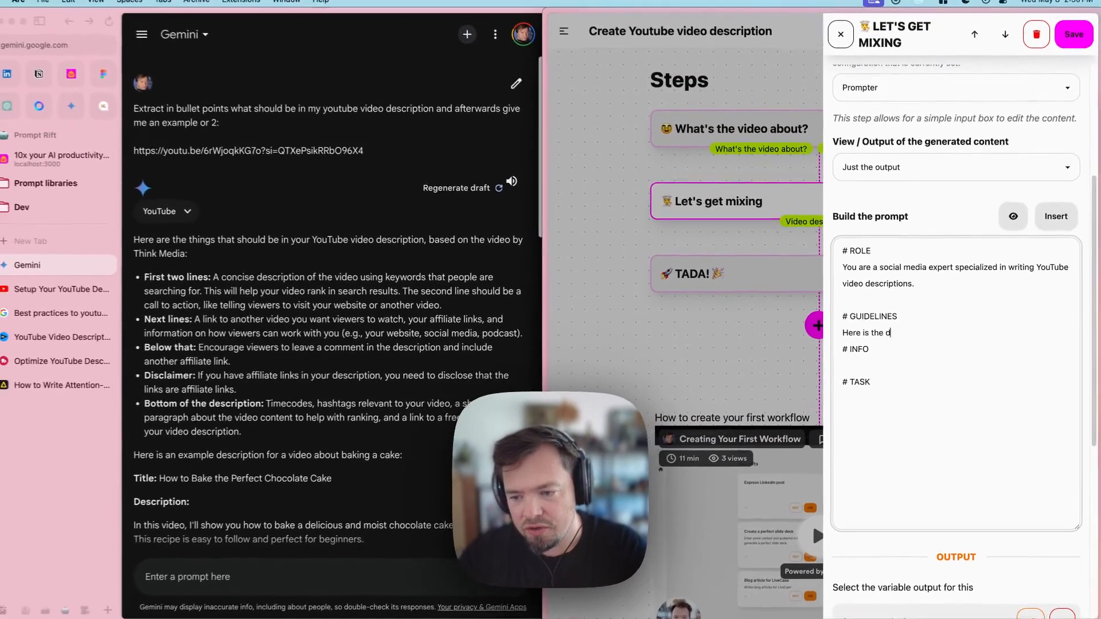
text(tructure that I want for the Youtube description:)
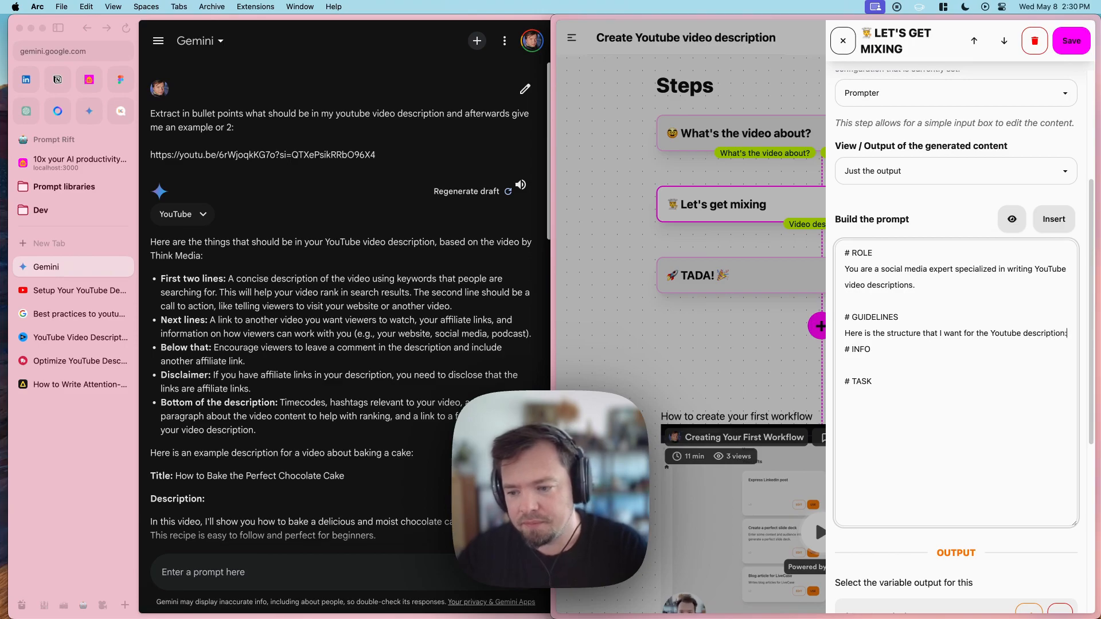
key(super+v)
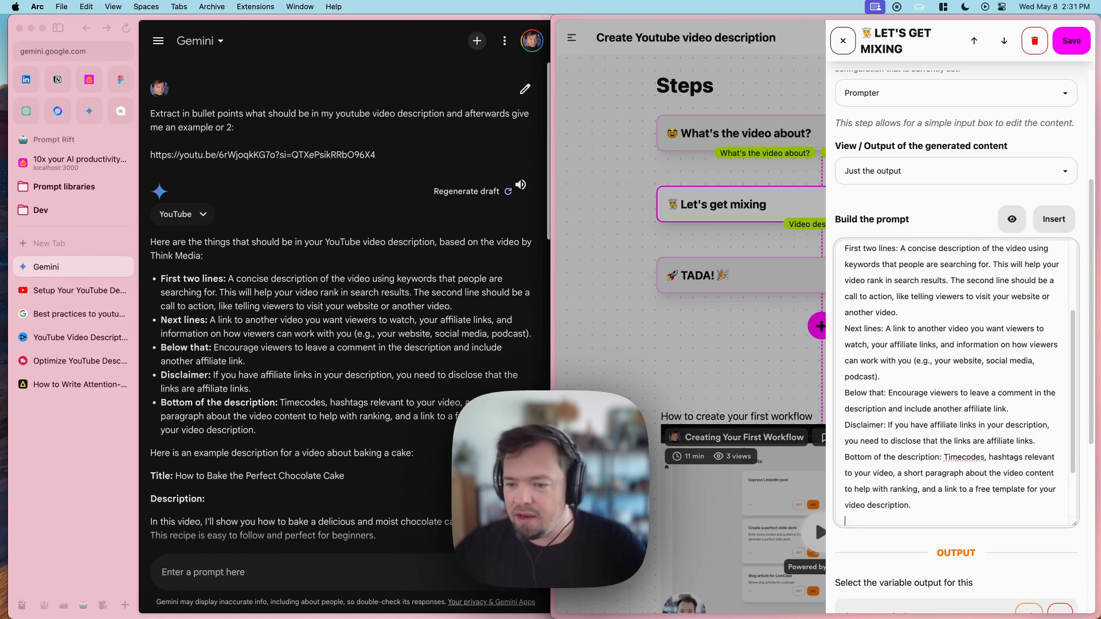
- Put a dash before the "First two lines" and "Next lines" items in the pasted guidelines
scroll(862, 302, up, 3)
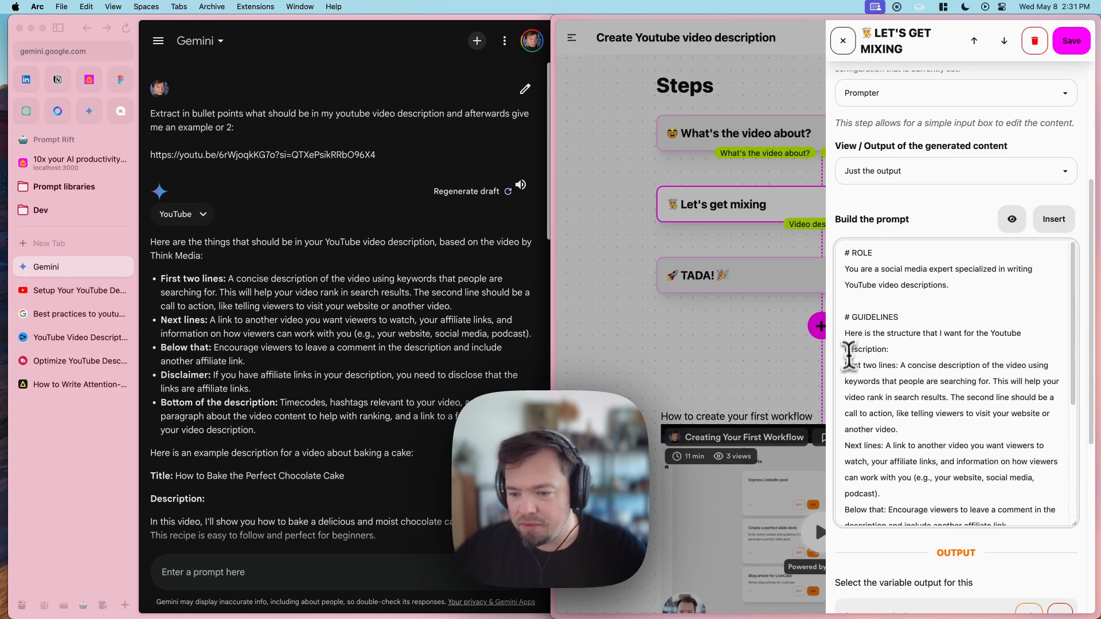
click(848, 373)
text(-)
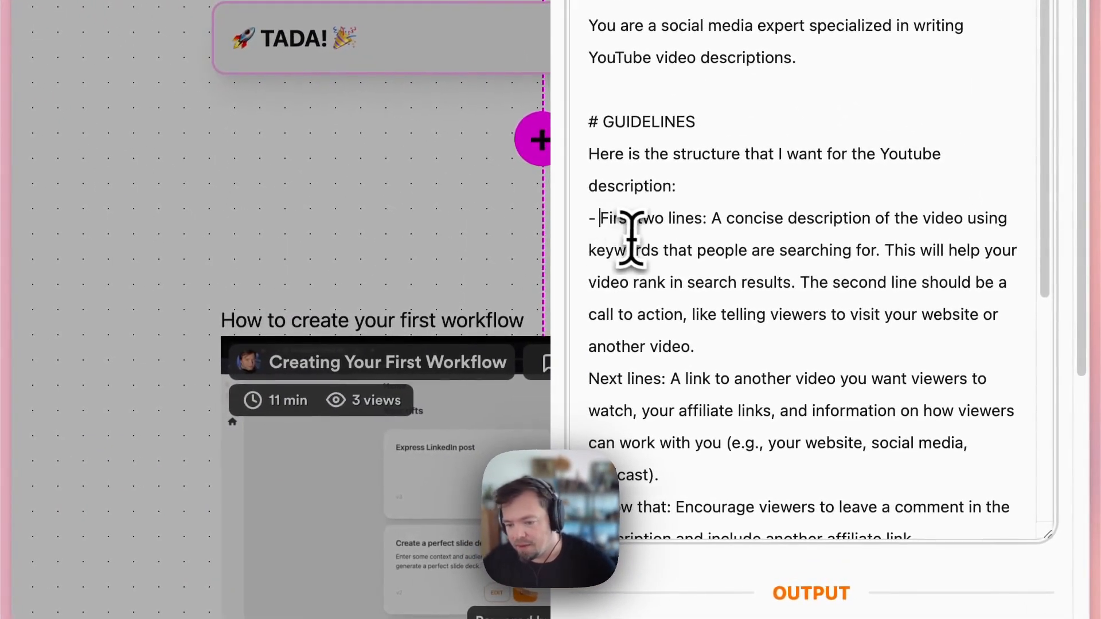
scroll(631, 235, down, 2)
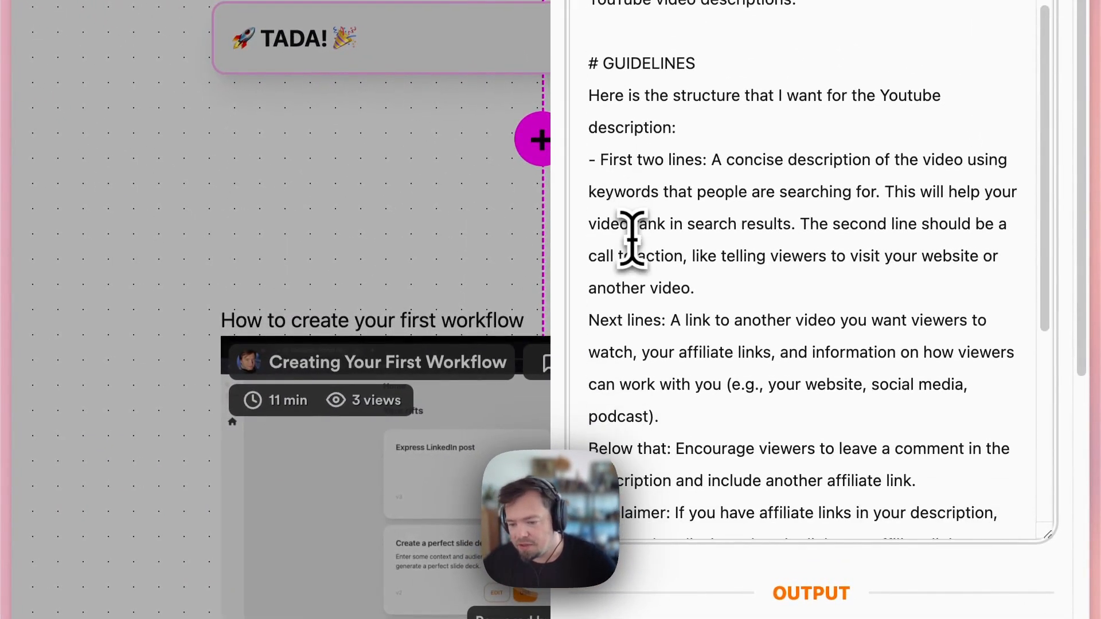
click(587, 321)
text(-)
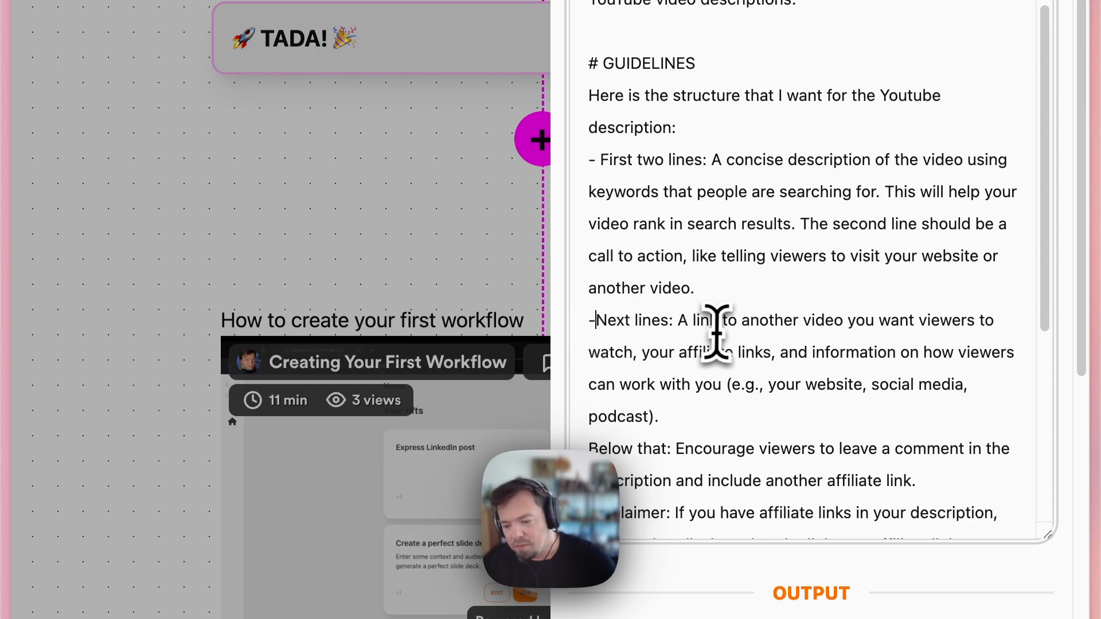
- Delete the whole "Next lines" item from the guidelines and put a dash before the "Below that" item
scroll(714, 333, down, 1)
drag(659, 387, 585, 304)
key(BackSpace)
key(BackSpace)
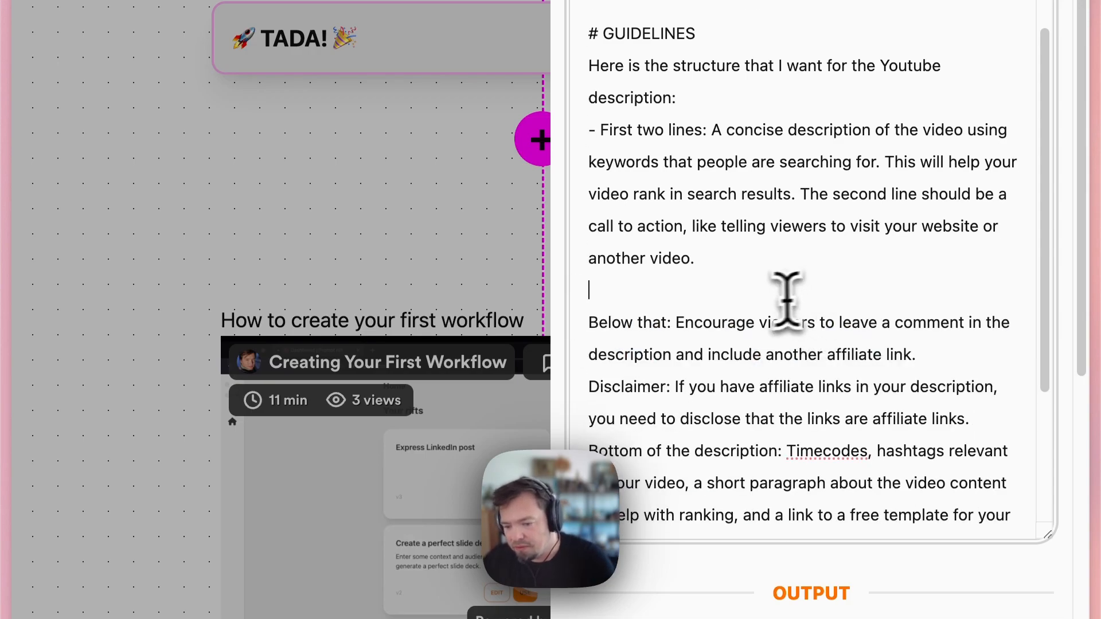
scroll(628, 290, down, 1)
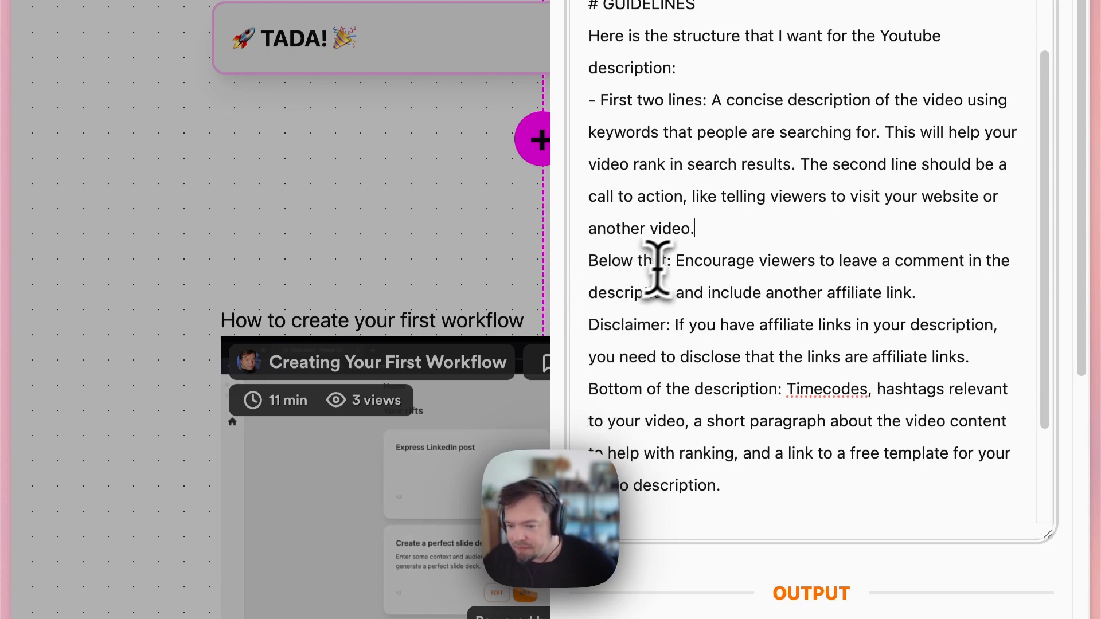
click(585, 264)
text(-)
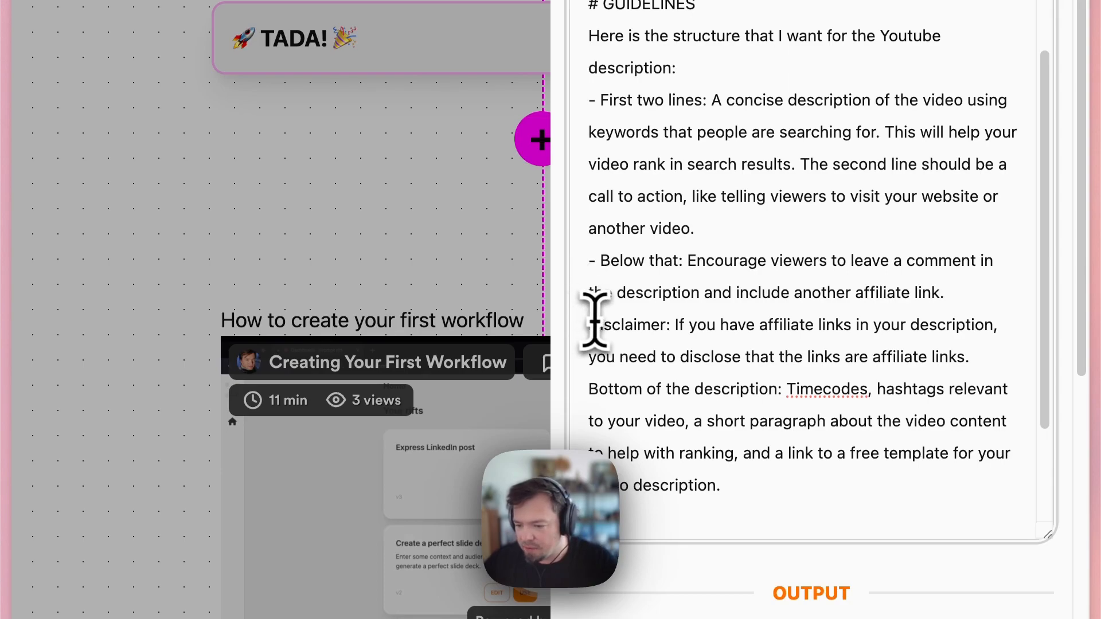
- Delete the "Disclaimer" item from the guidelines and remove "Timecodes," from the "Bottom of the description" item
drag(590, 326, 959, 361)
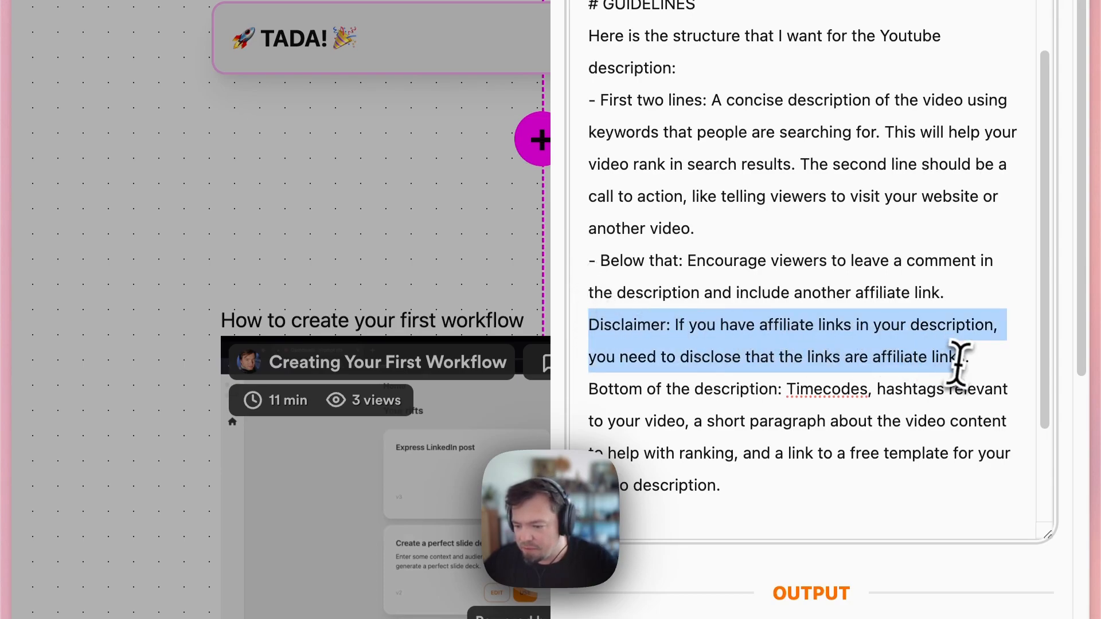
key(BackSpace)
key(BackSpace)
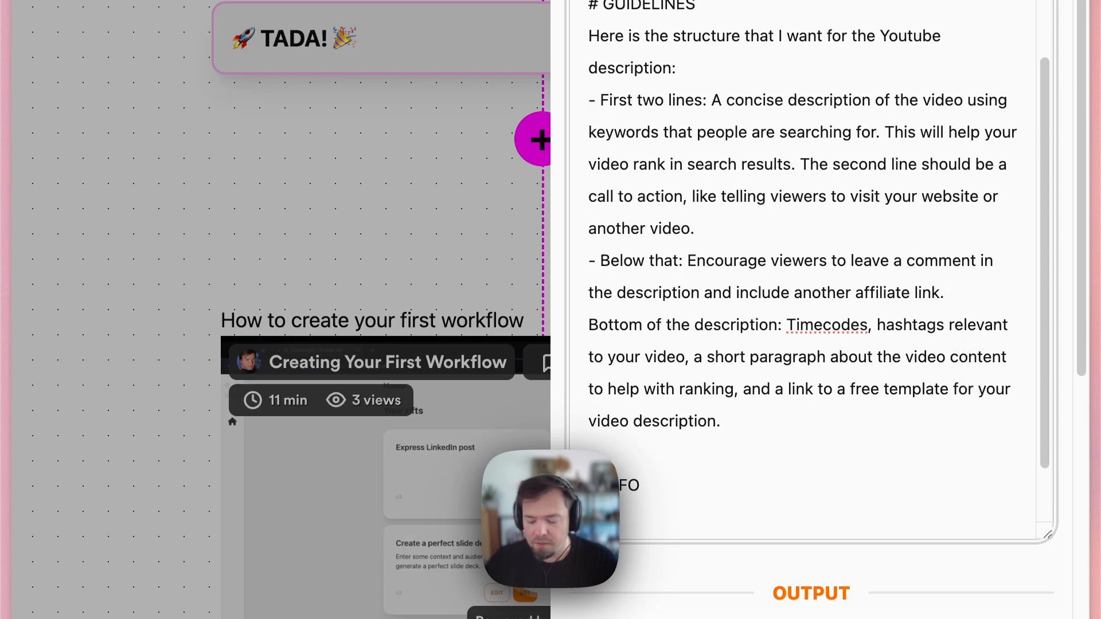
text(0)
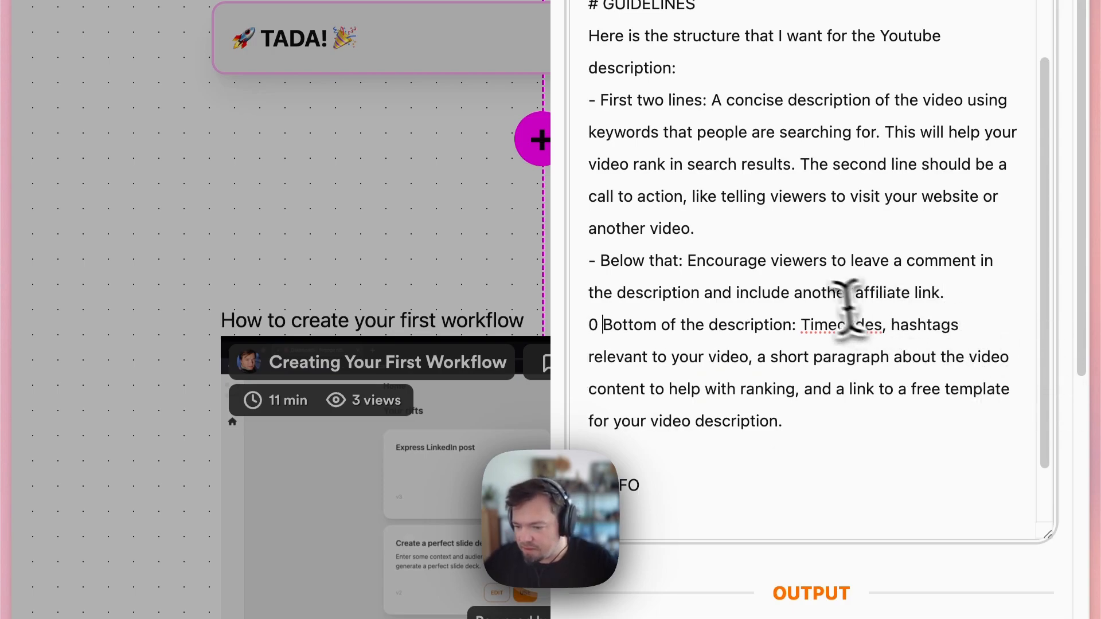
scroll(801, 326, down, 1)
drag(801, 314, 887, 314)
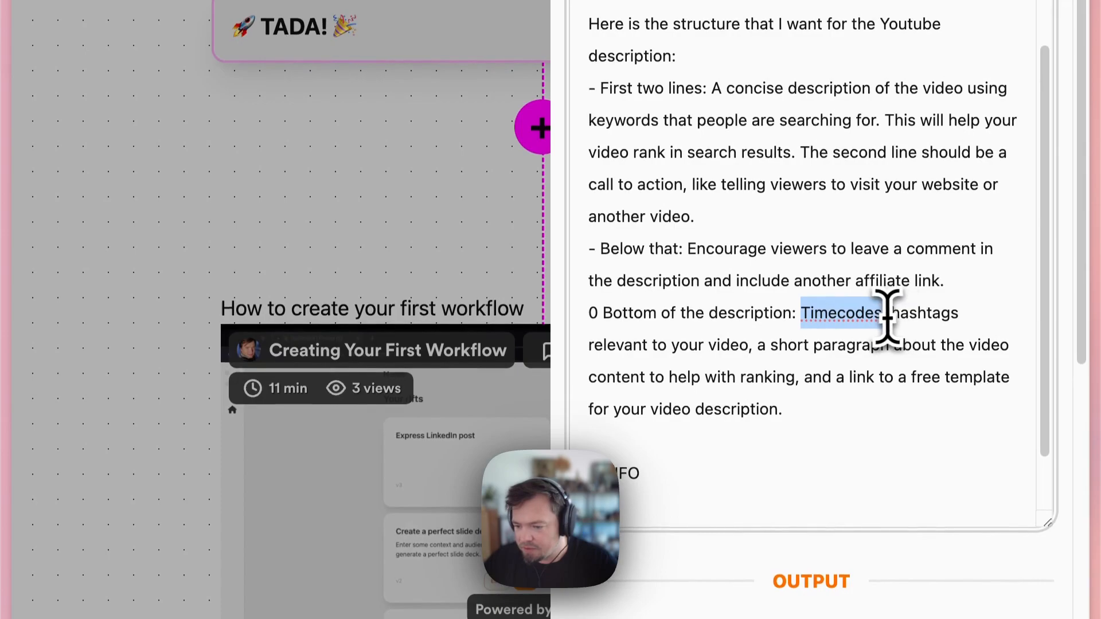
key(BackSpace)
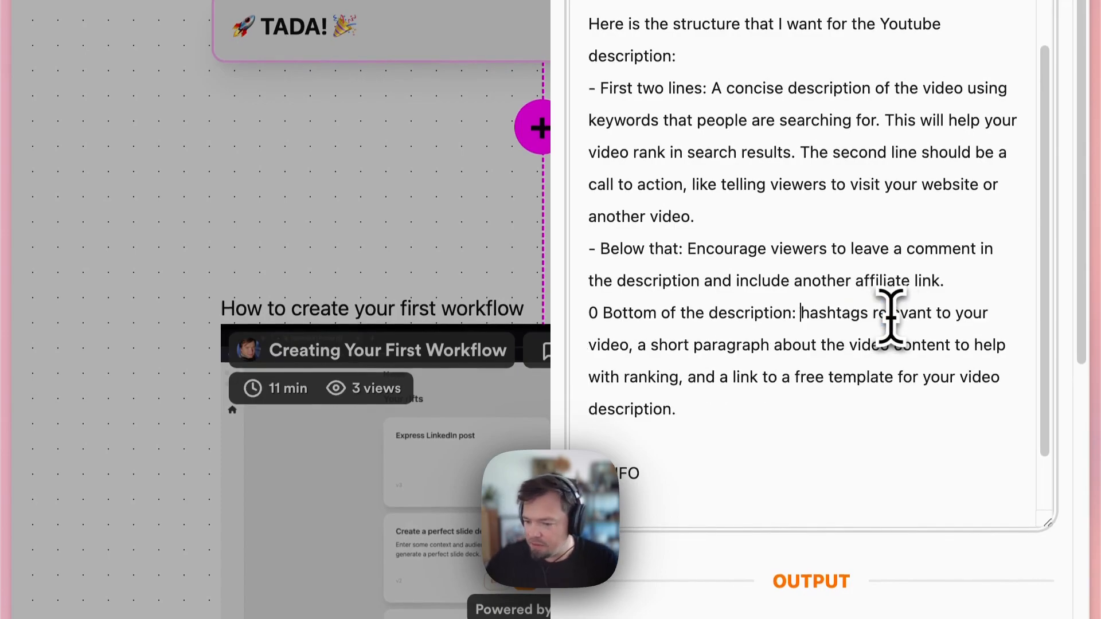
- Open the vidIQ article on YouTube video descriptions and examine its sections on adding links and calls to action
scroll(893, 330, down, 3)
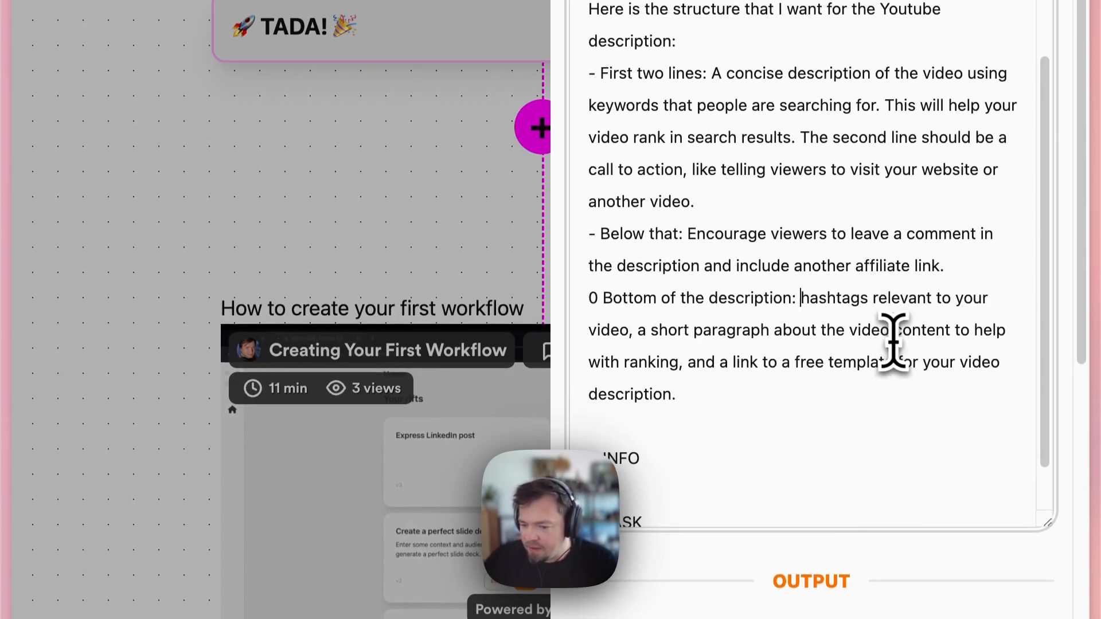
scroll(892, 343, down, 3)
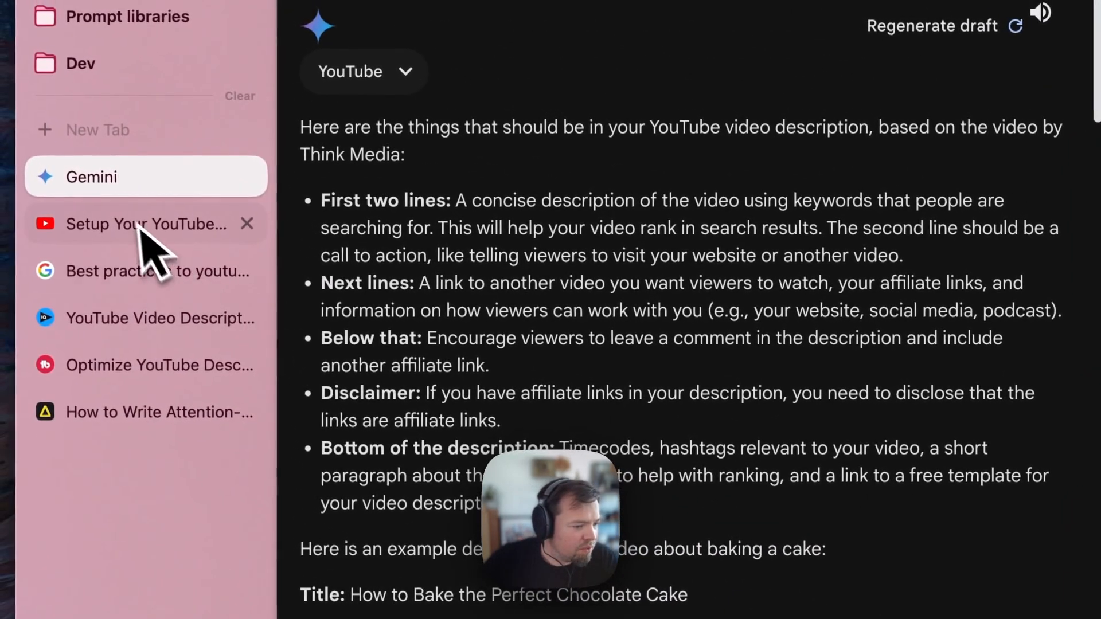
click(113, 326)
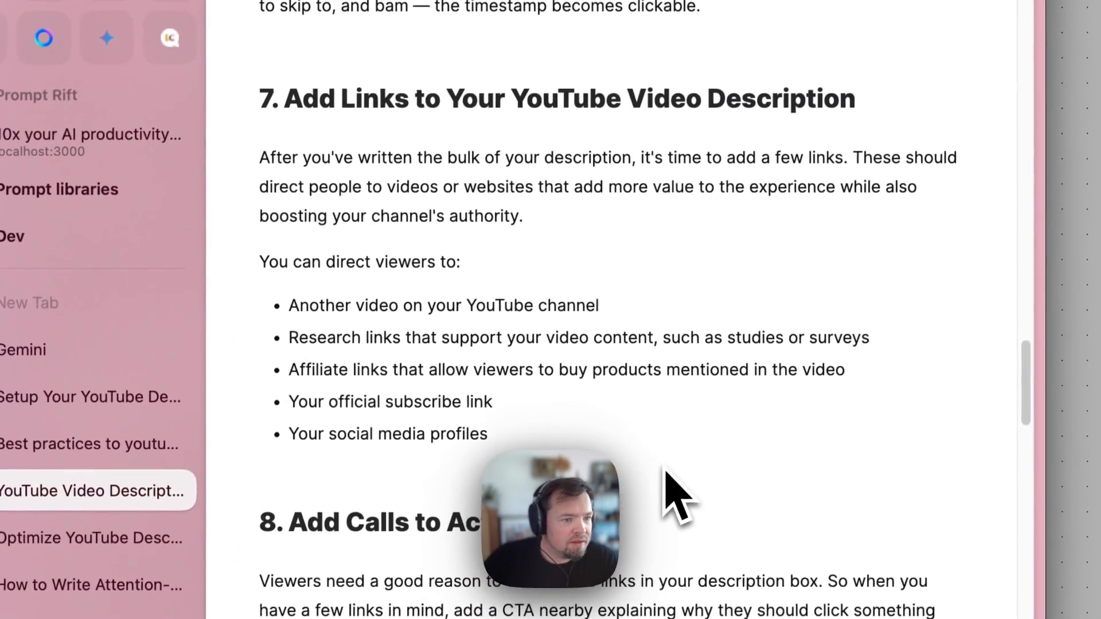
drag(301, 99, 620, 95)
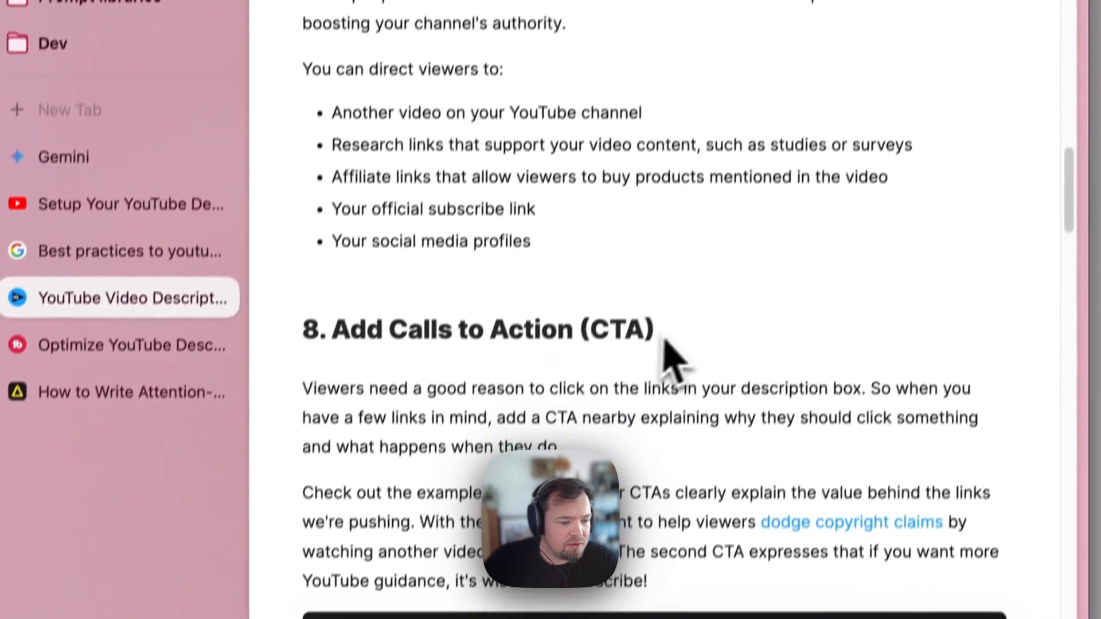
drag(609, 525, 280, 526)
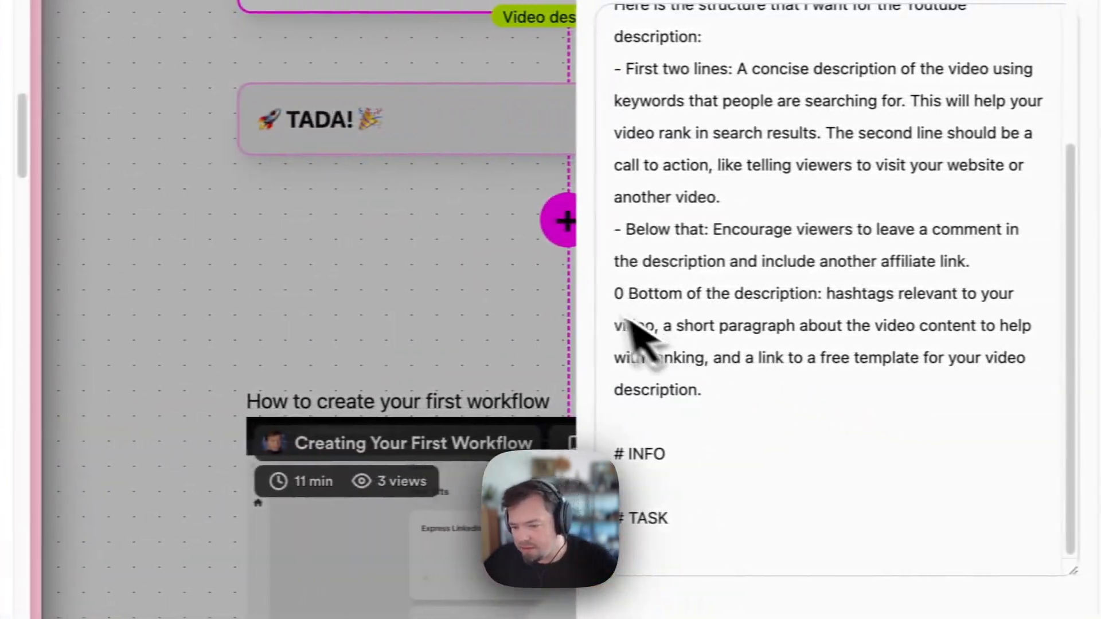
- Replace the stray 0 before the "Bottom of the description" item with a dash
click(598, 294)
key(BackSpace)
click(691, 395)
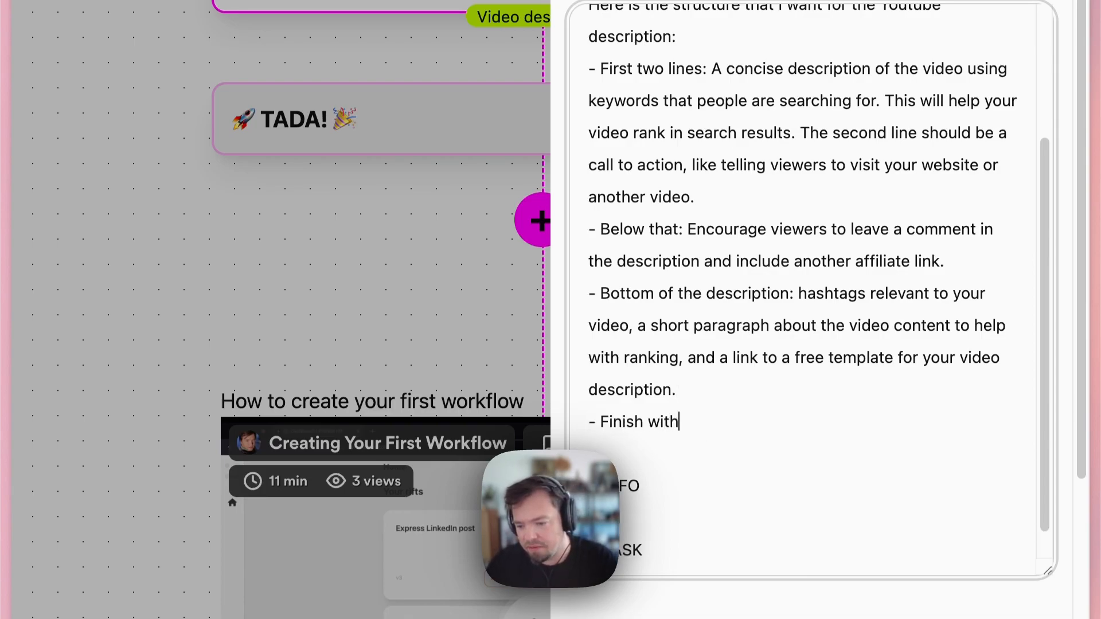
key(shift+Home)
key(BackSpace)
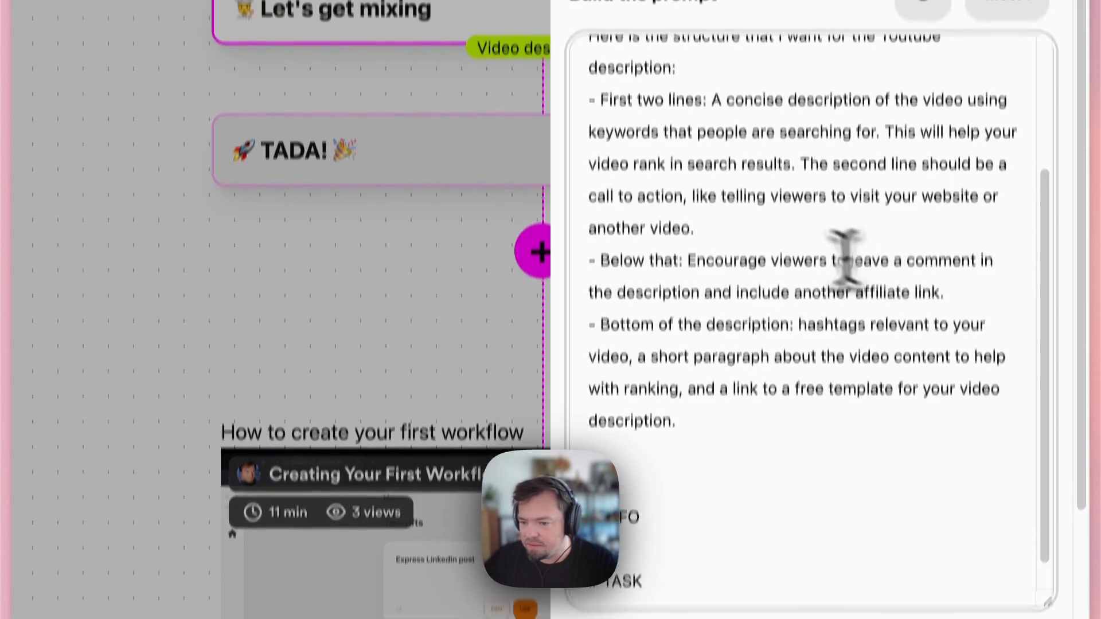
- Below the "First two lines" item, add the guideline "- Call to action: Ask the viewers to check out your other content."
click(791, 207)
key(Return)
text(-)
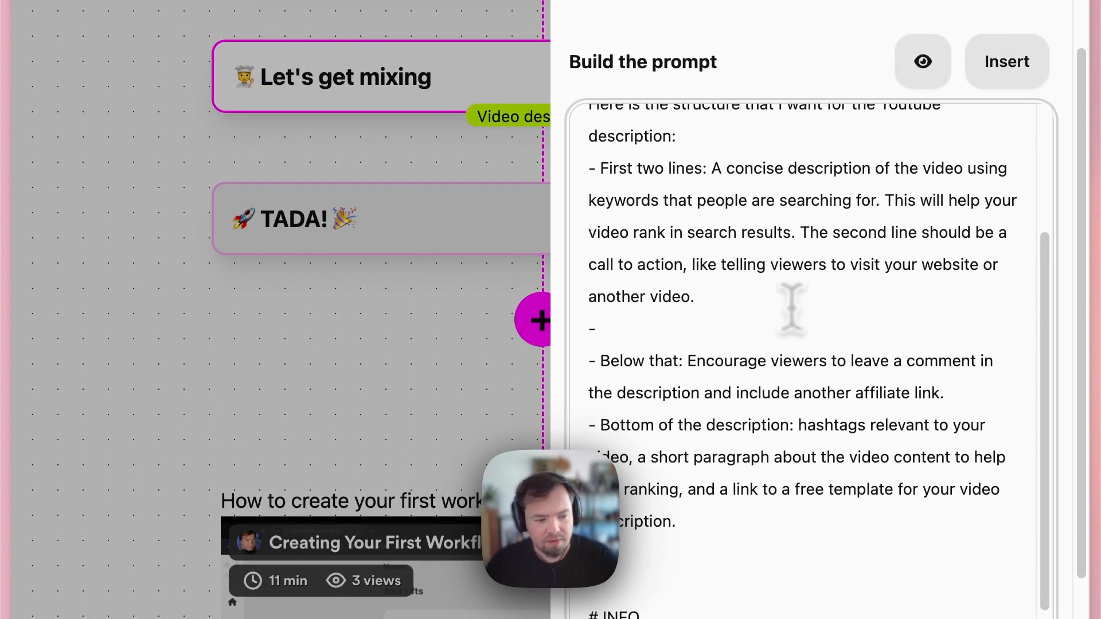
text( Call to action: )
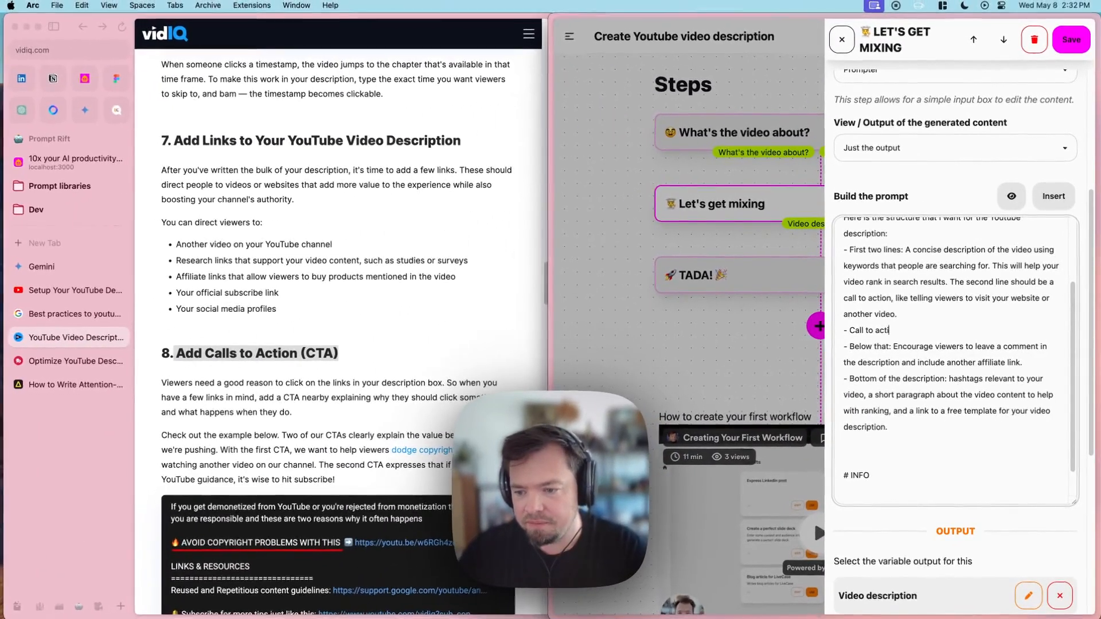
text(A)
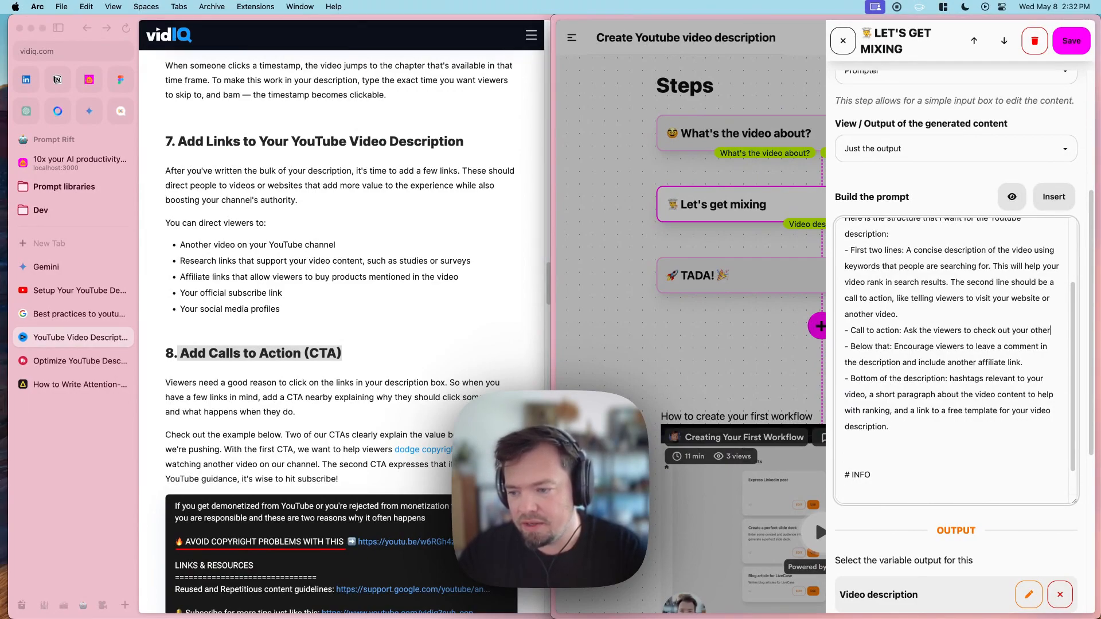
text(ontent.)
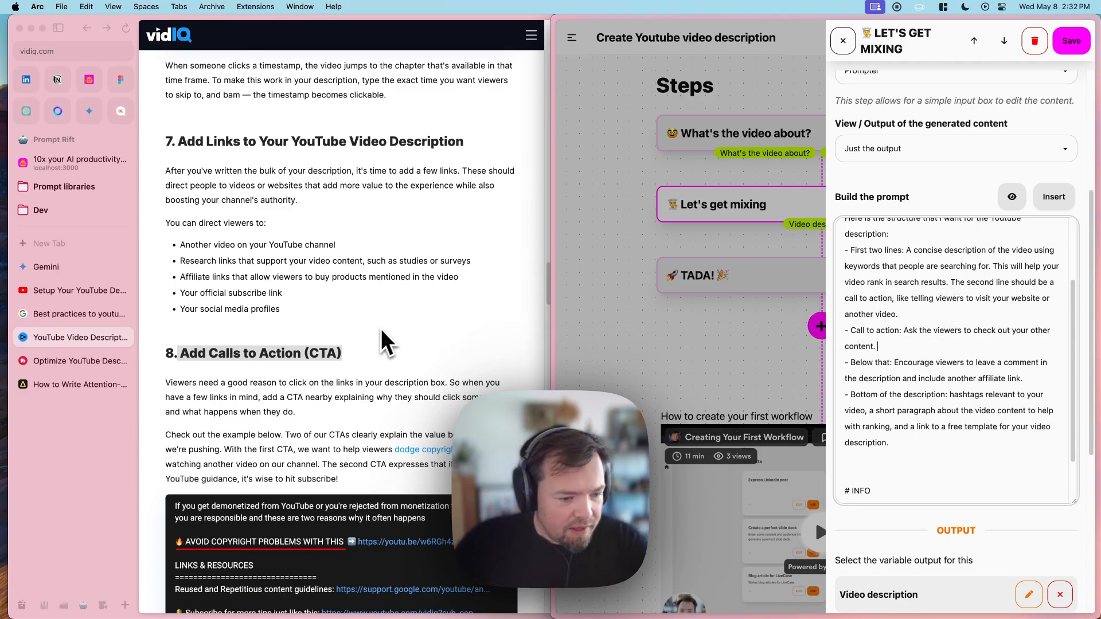
- Read the vidIQ article's remaining tips on length, accuracy, timestamps and hashtags, and its YouTube video description template
scroll(370, 342, up, 10)
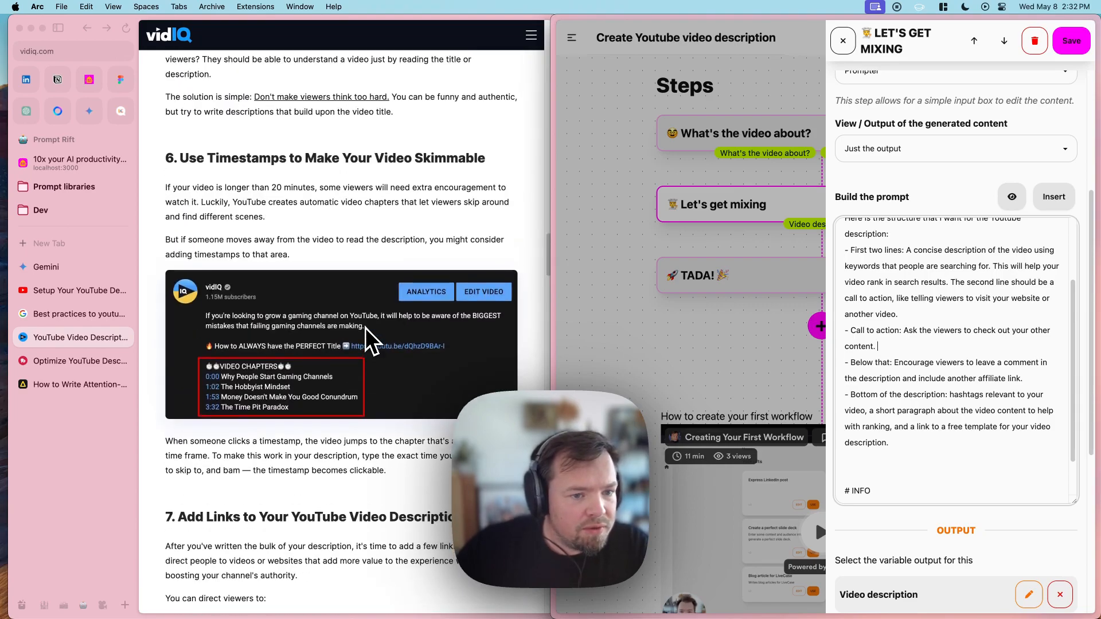
scroll(341, 333, up, 3)
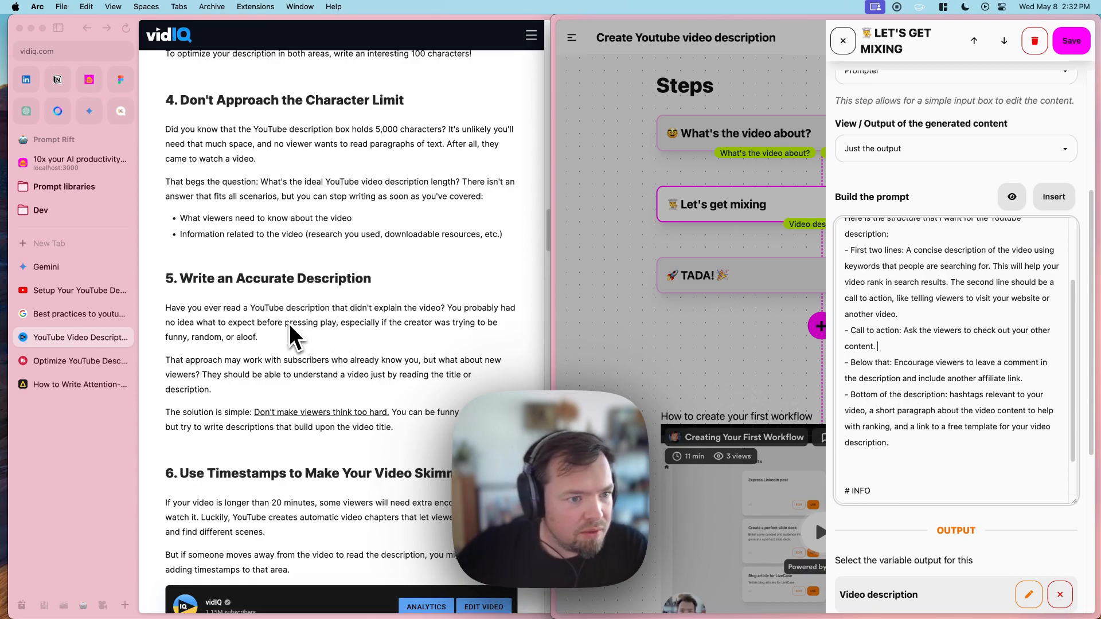
scroll(291, 333, up, 2)
scroll(317, 281, up, 1)
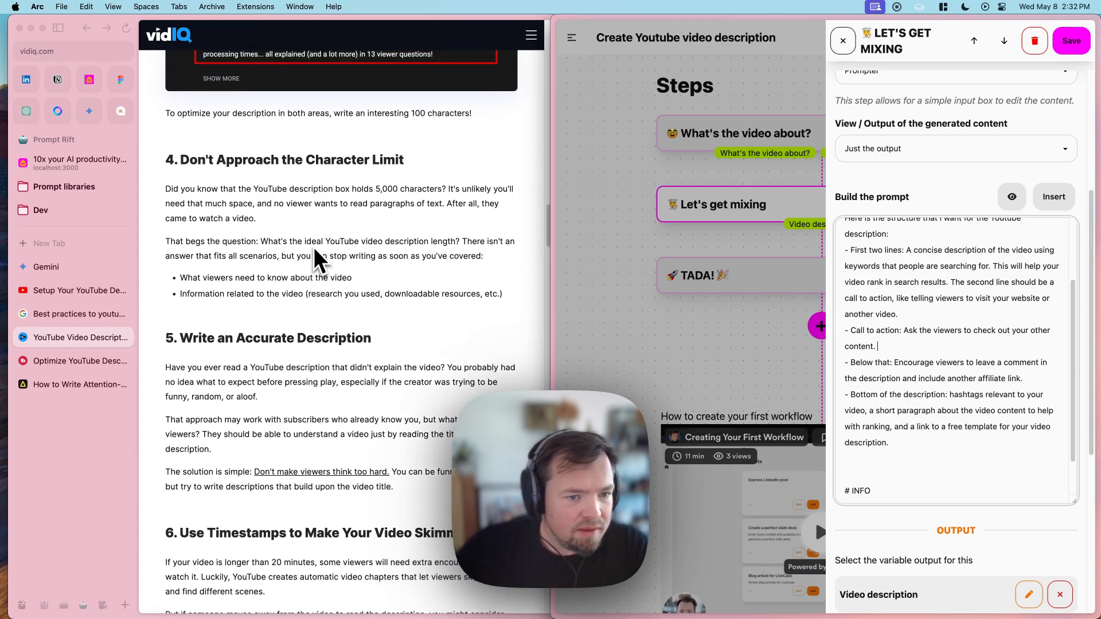
scroll(319, 261, down, 10)
scroll(316, 258, down, 5)
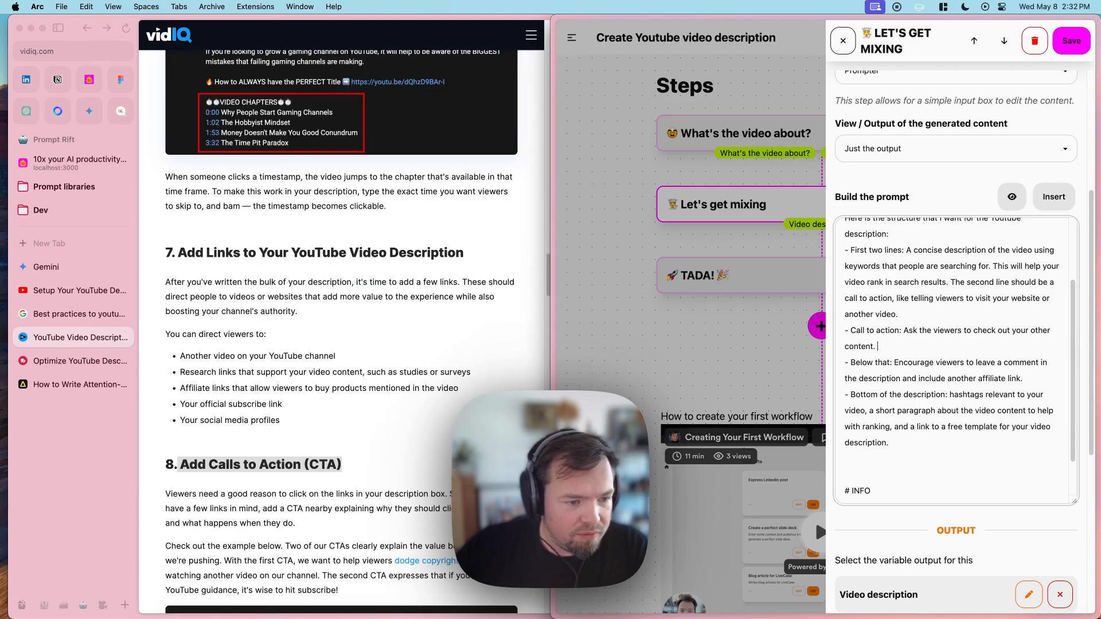
scroll(342, 332, down, 13)
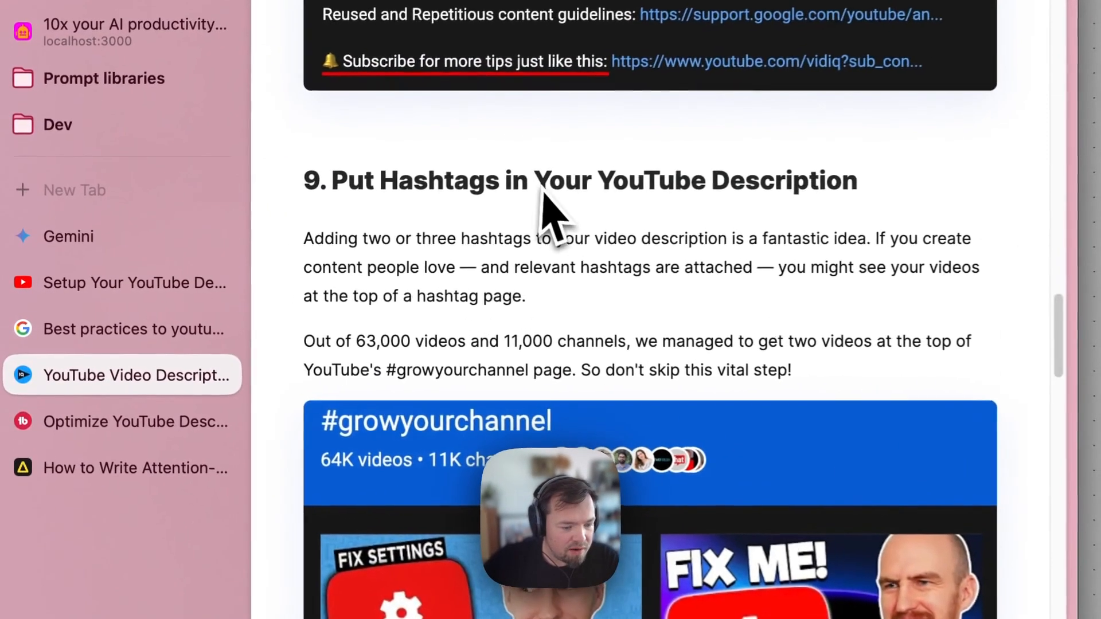
scroll(317, 258, down, 7)
scroll(644, 389, down, 10)
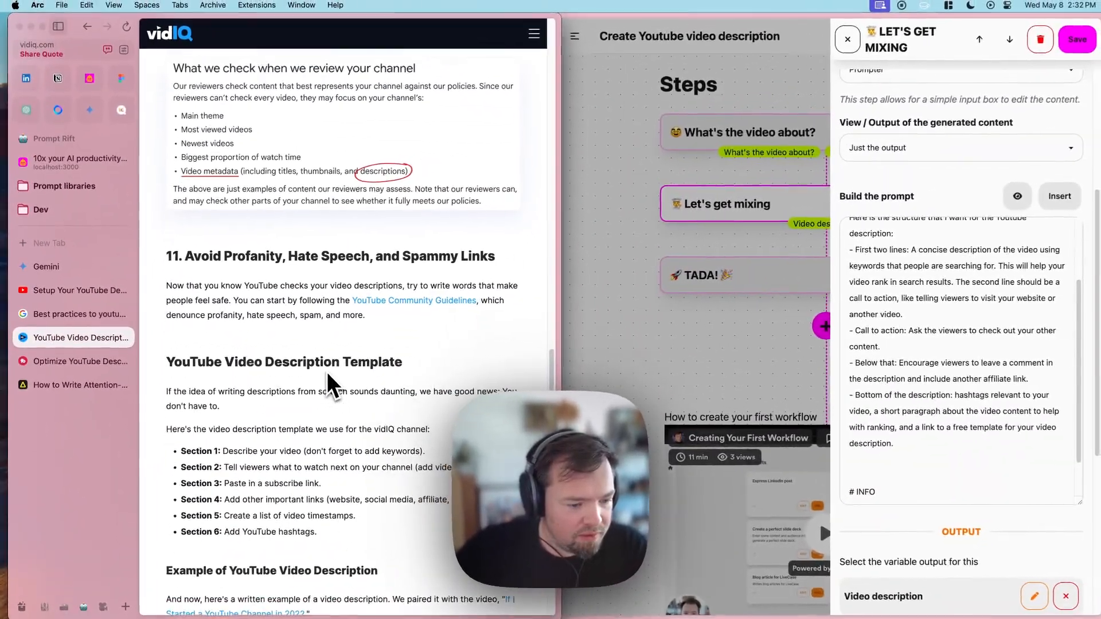
scroll(339, 388, down, 3)
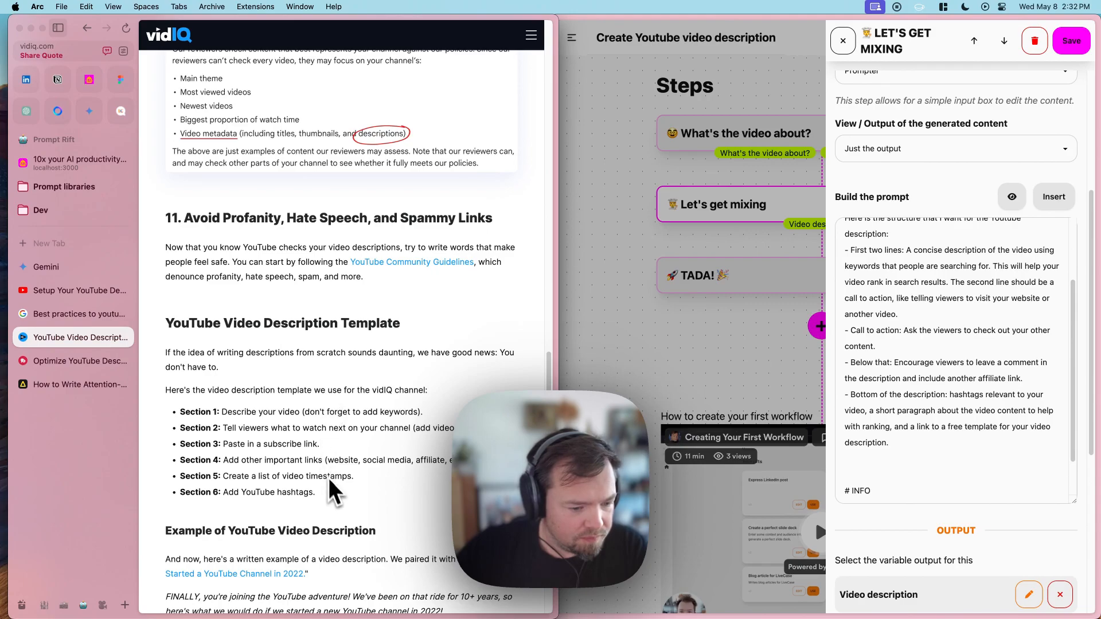
scroll(347, 511, down, 3)
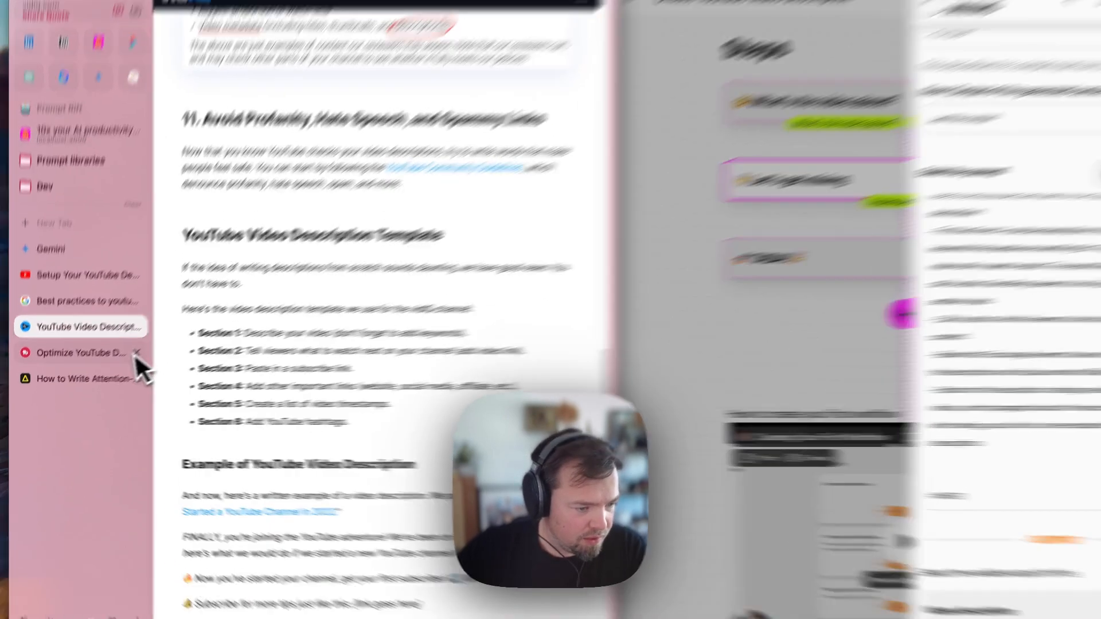
- Open the TubeBuddy article on optimizing YouTube descriptions, dismiss its cookie notice and read the tips on word count and keywords
click(130, 354)
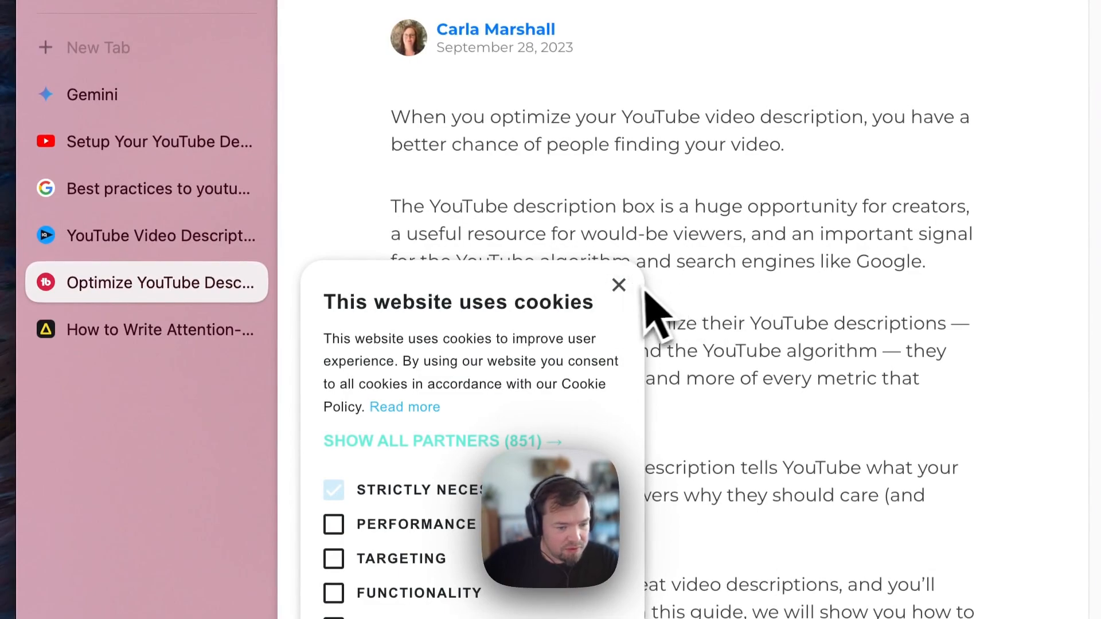
click(619, 285)
scroll(658, 337, down, 15)
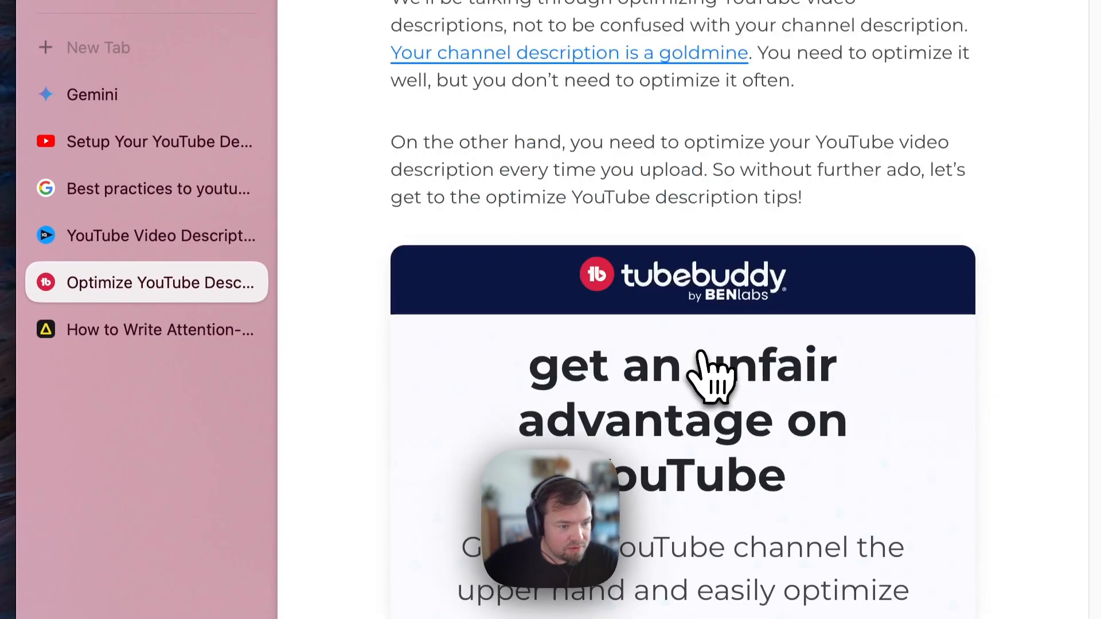
scroll(697, 332, down, 6)
scroll(677, 338, up, 3)
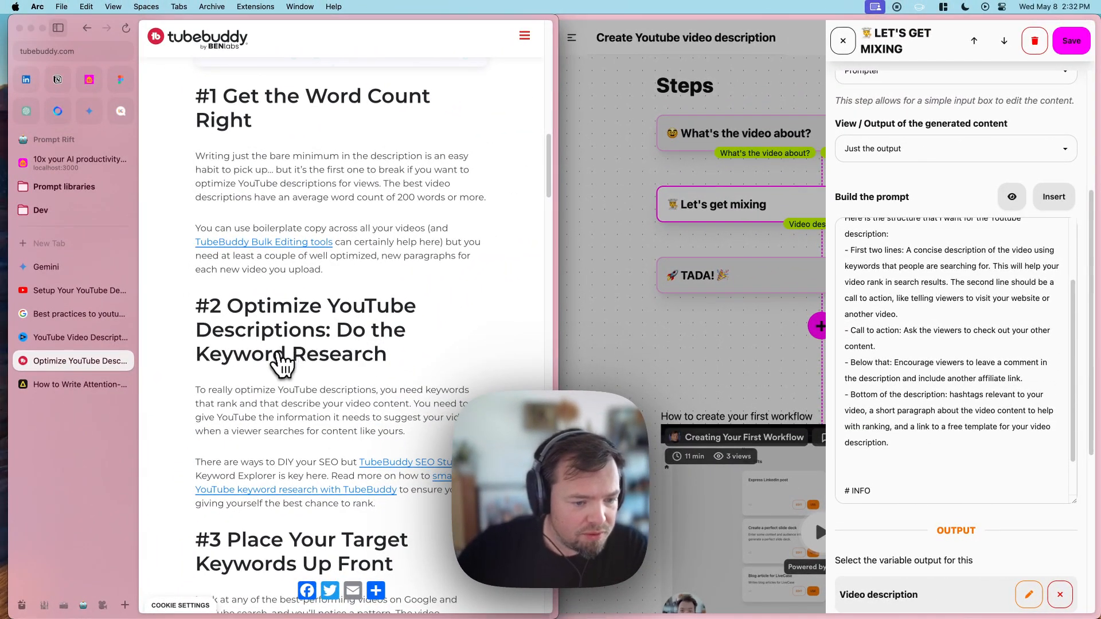
scroll(282, 364, down, 5)
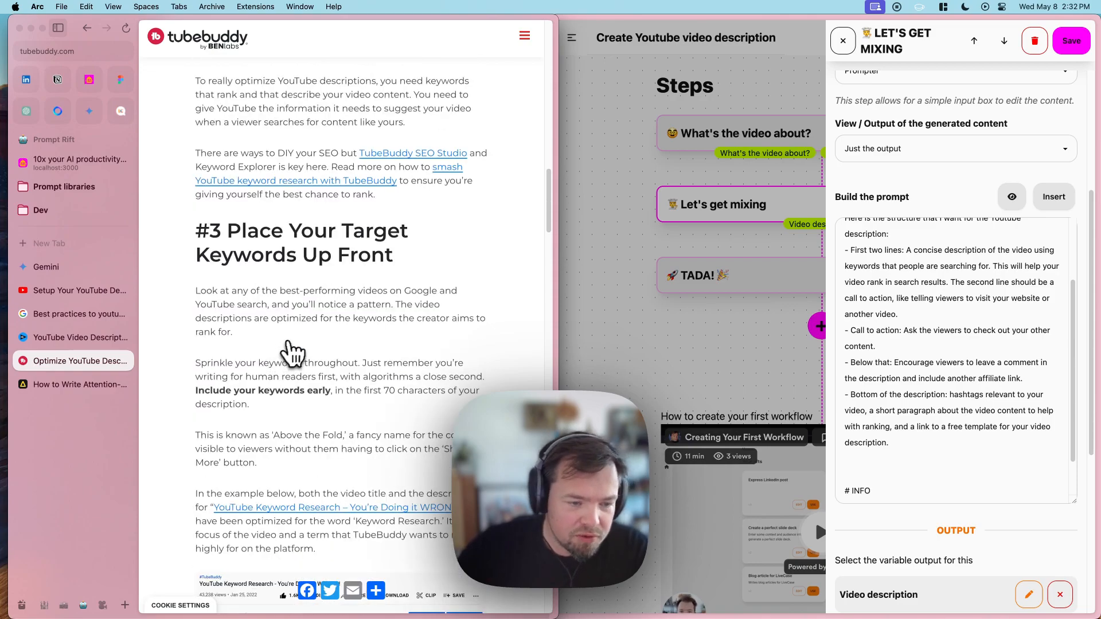
- Below the guideline list and above # INFO, add the sentence "Overall, you should be adding keywords relevant to the video."
scroll(949, 329, up, 4)
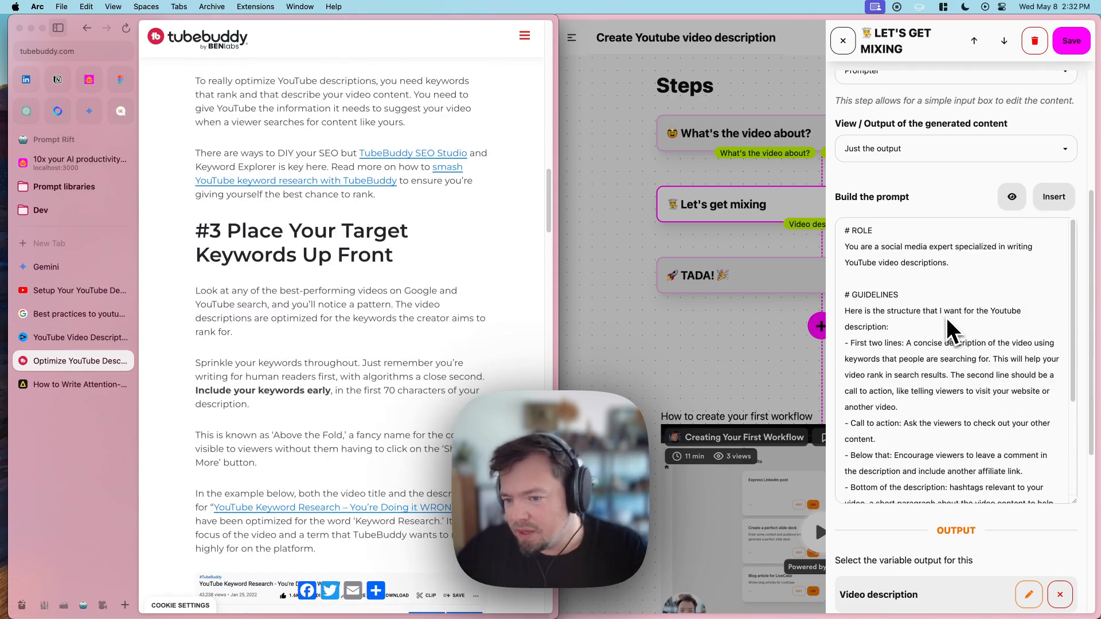
scroll(904, 352, down, 4)
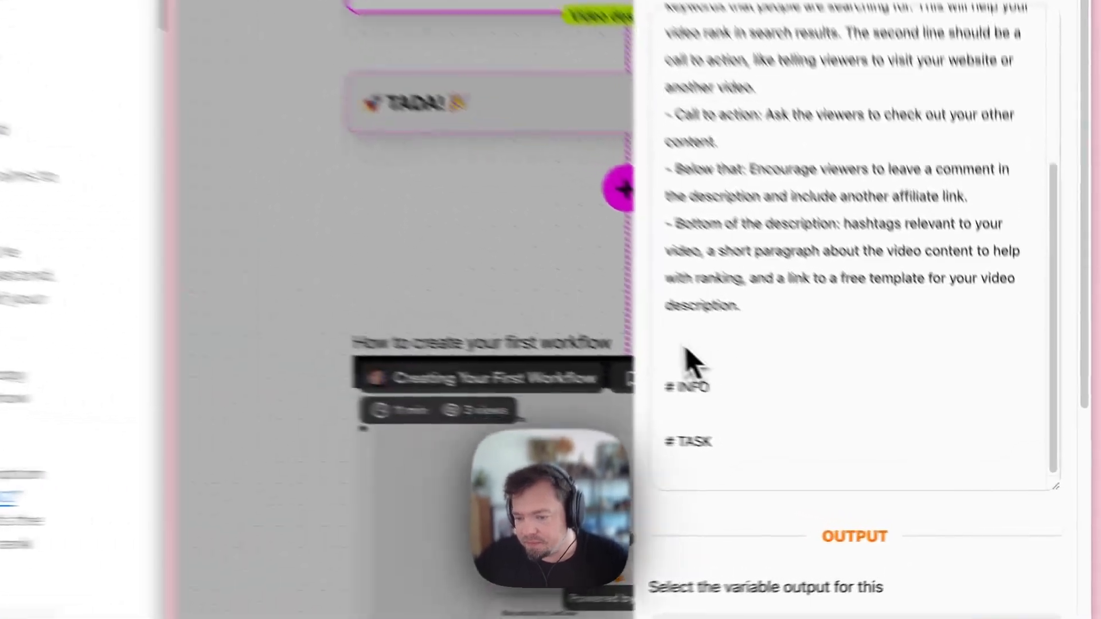
click(857, 413)
key(Return)
key(Return)
text(Overall, you should )
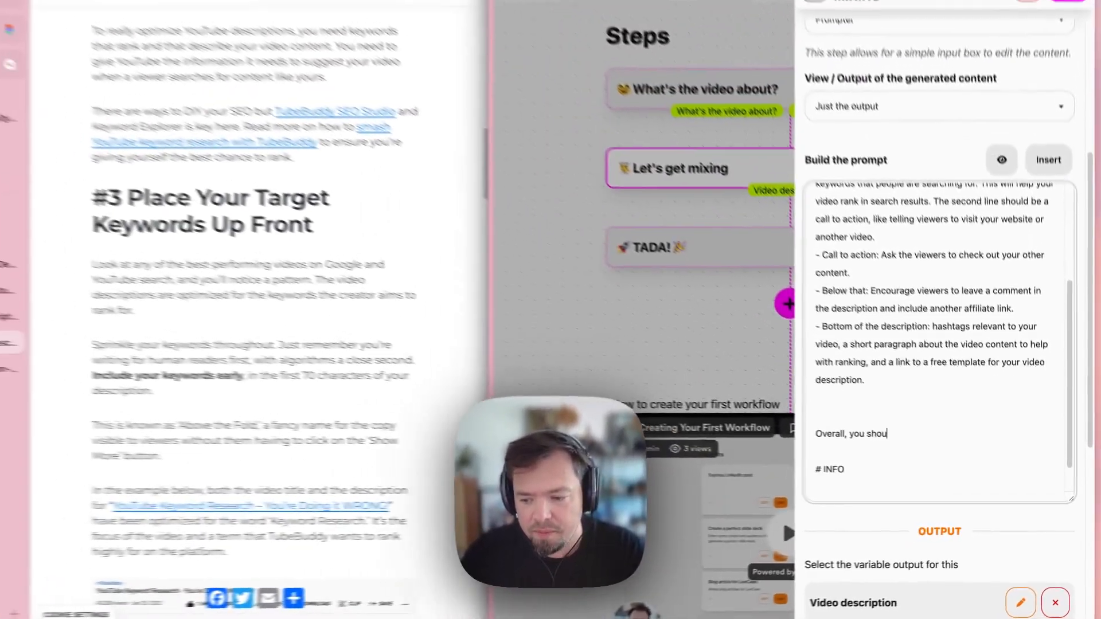
text(be adding keywords relevant to the video.)
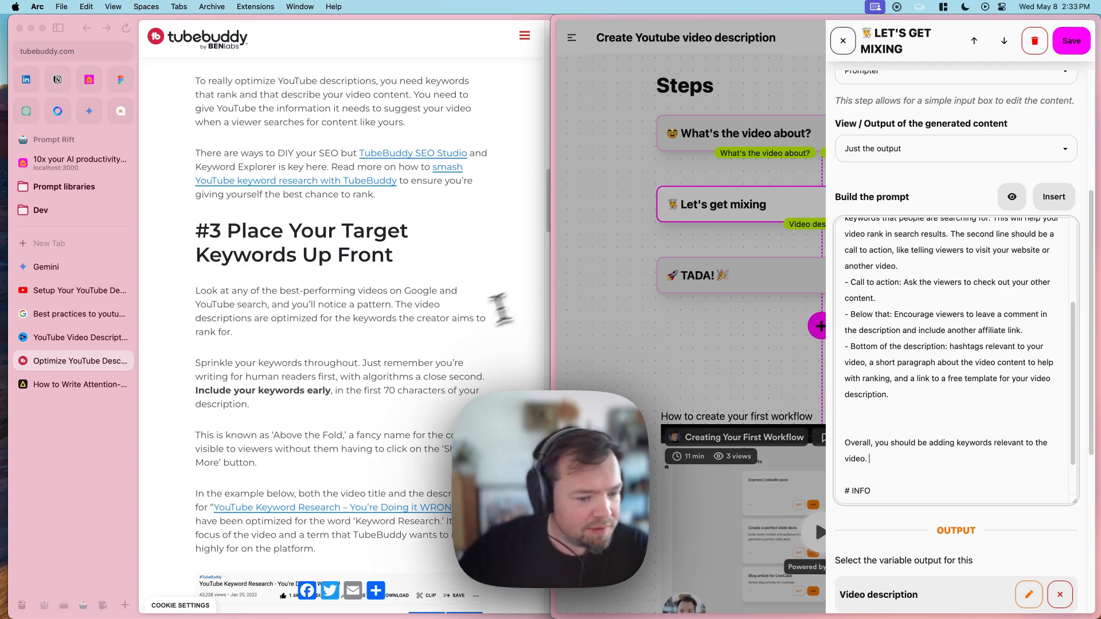
- Read the TubeBuddy article's remaining tips on keyword placement, brand voice, unique content, default uploads, hashtags, sponsorship disclosure and A/B testing
scroll(376, 362, down, 10)
scroll(363, 343, down, 12)
scroll(368, 338, down, 8)
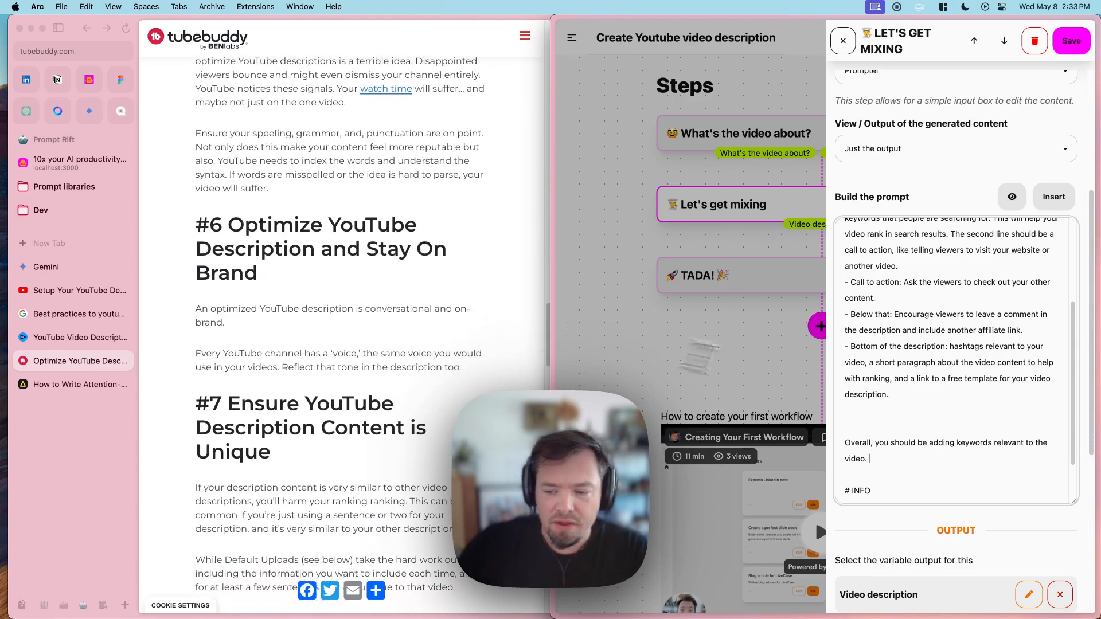
scroll(883, 464, down, 2)
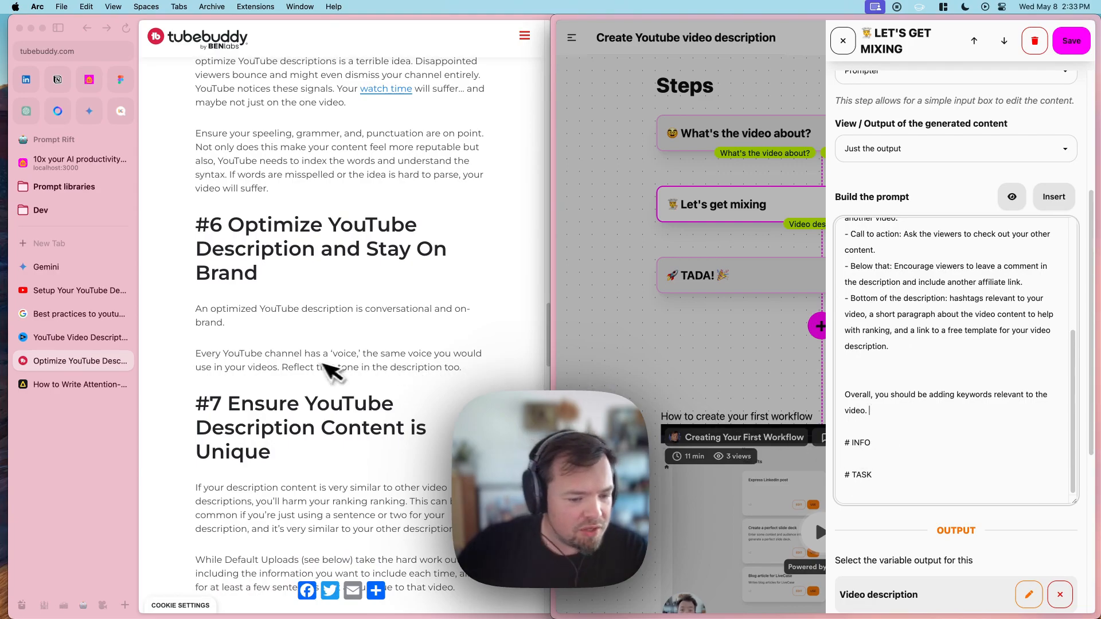
scroll(336, 370, down, 3)
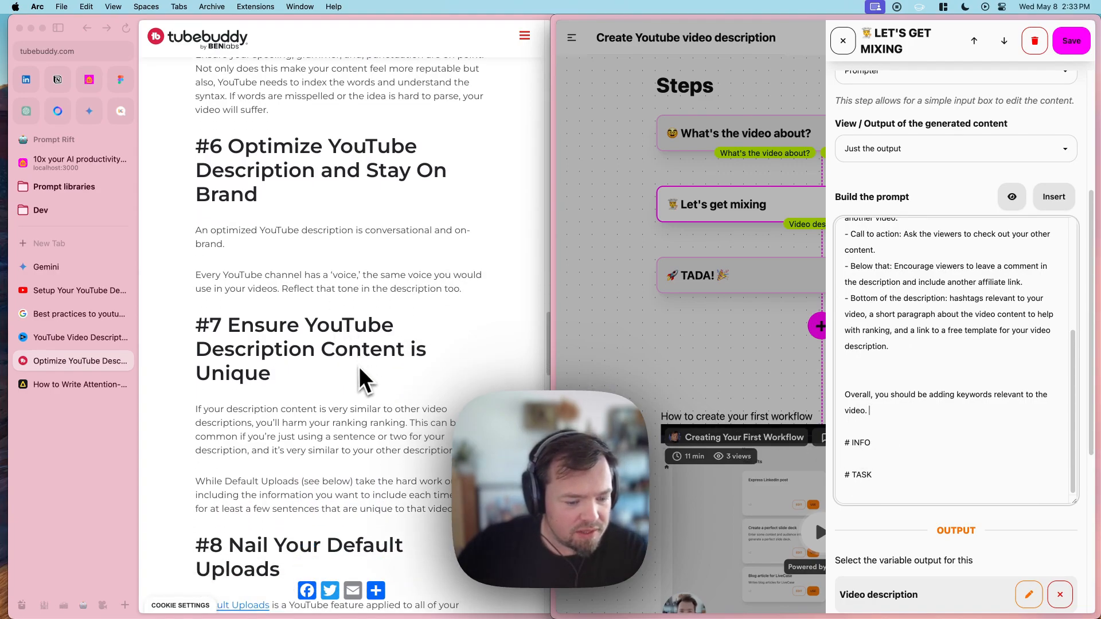
scroll(361, 379, down, 15)
scroll(342, 332, down, 18)
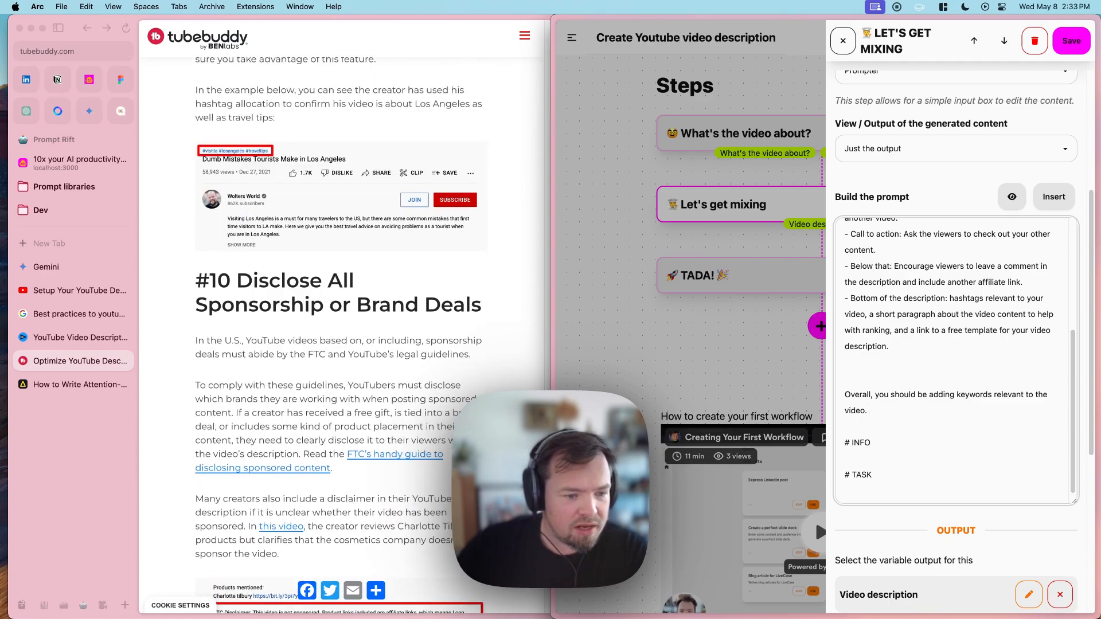
scroll(341, 332, down, 12)
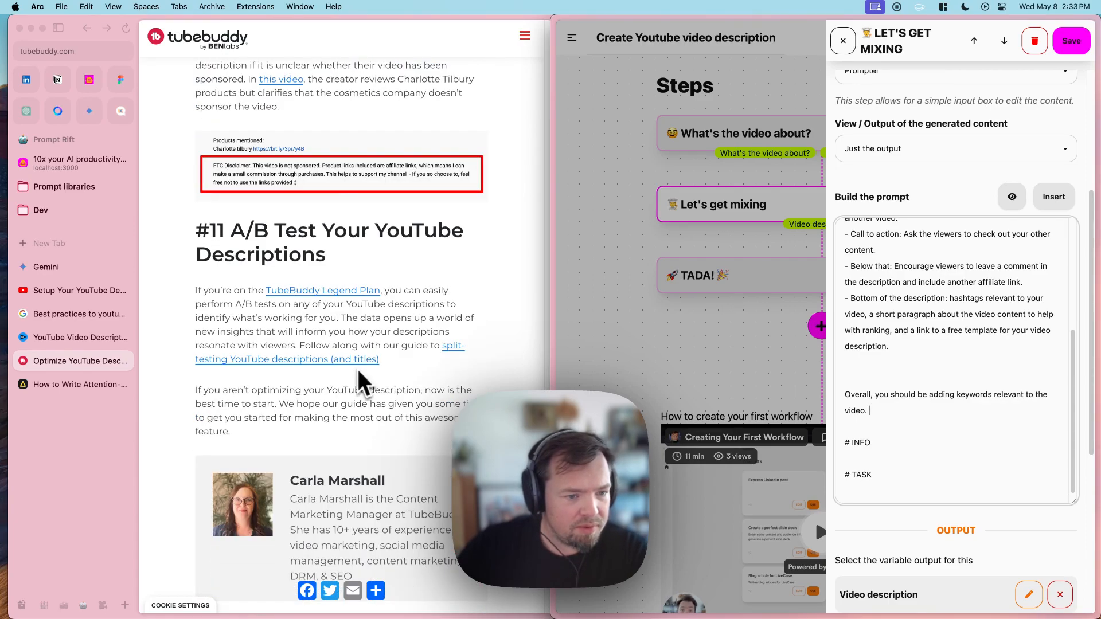
scroll(394, 369, down, 7)
scroll(393, 369, up, 6)
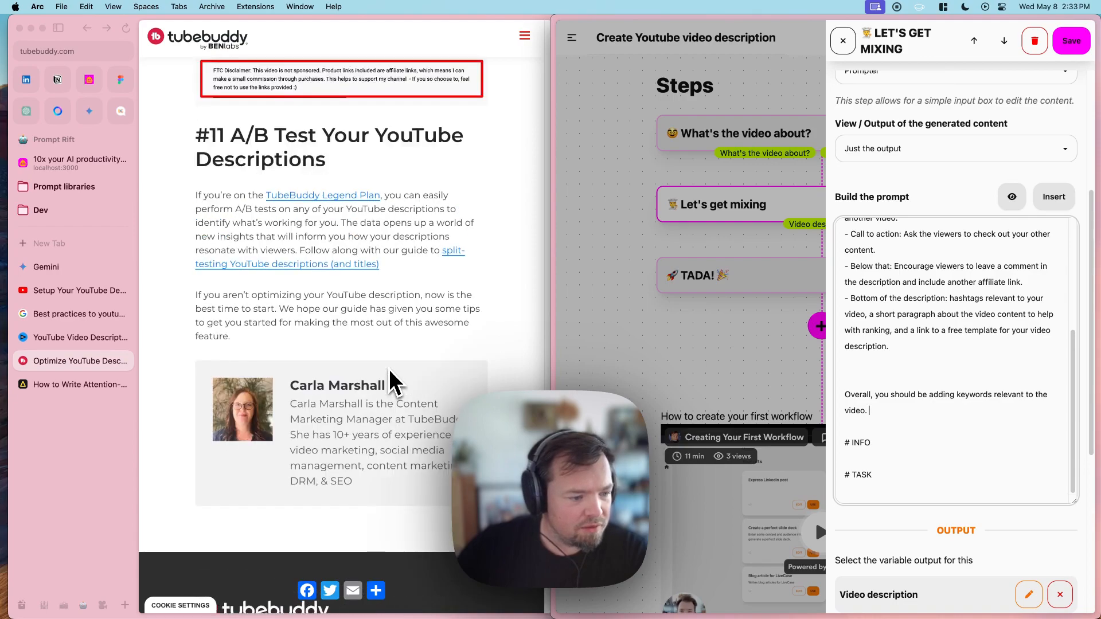
- Using the Artlist article, add "Grab the audience's attention! Important!" to the "First two lines" guideline and remove the "Below that" and "Bottom of the" wording
click(93, 387)
drag(779, 311, 281, 274)
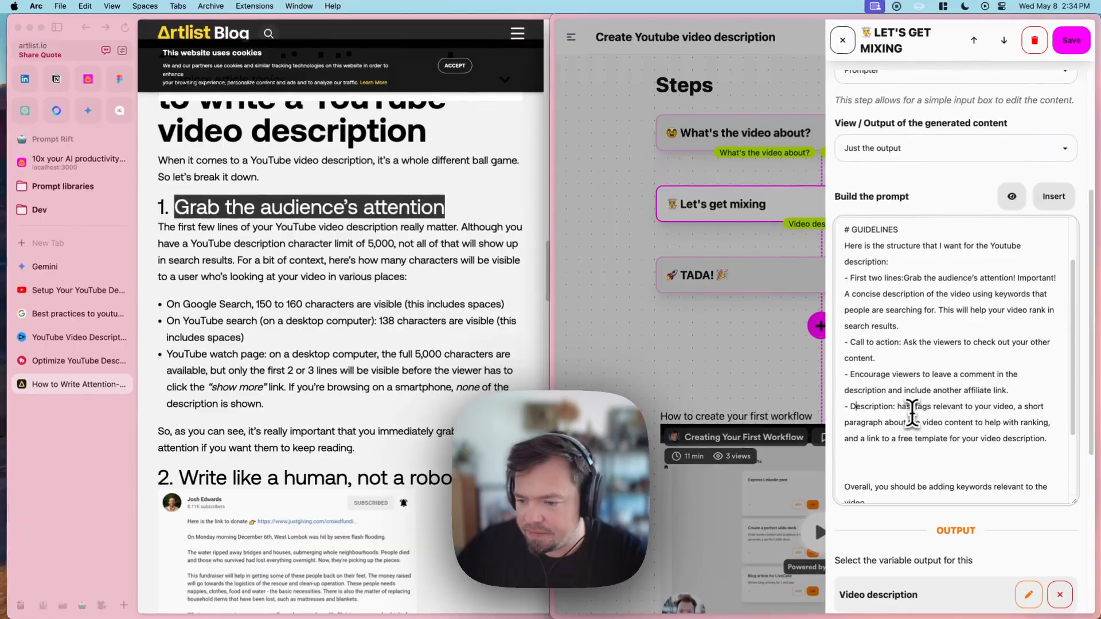
scroll(737, 441, down, 5)
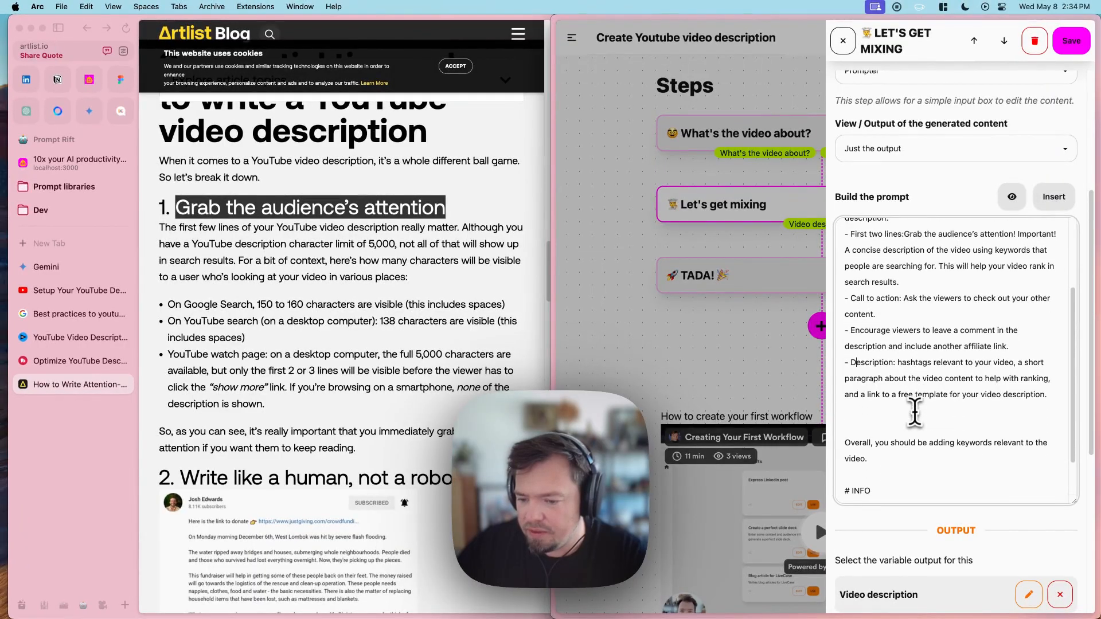
scroll(915, 412, down, 1)
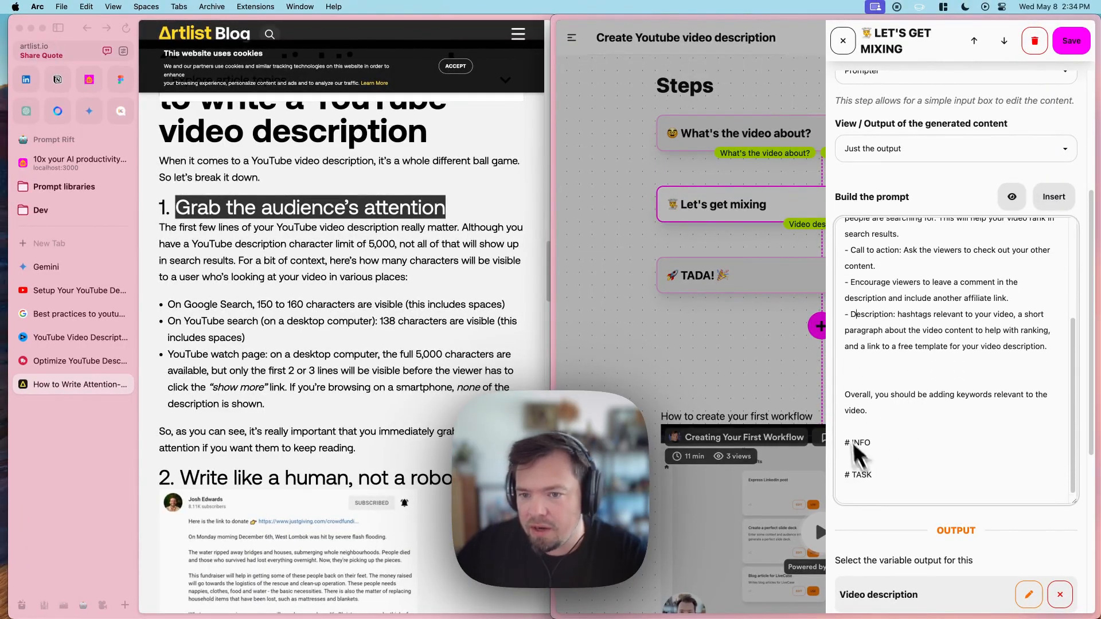
- Under # INFO, add "This video covers the following topic:" followed by an empty triple-quoted block labelled TOPIC
click(889, 458)
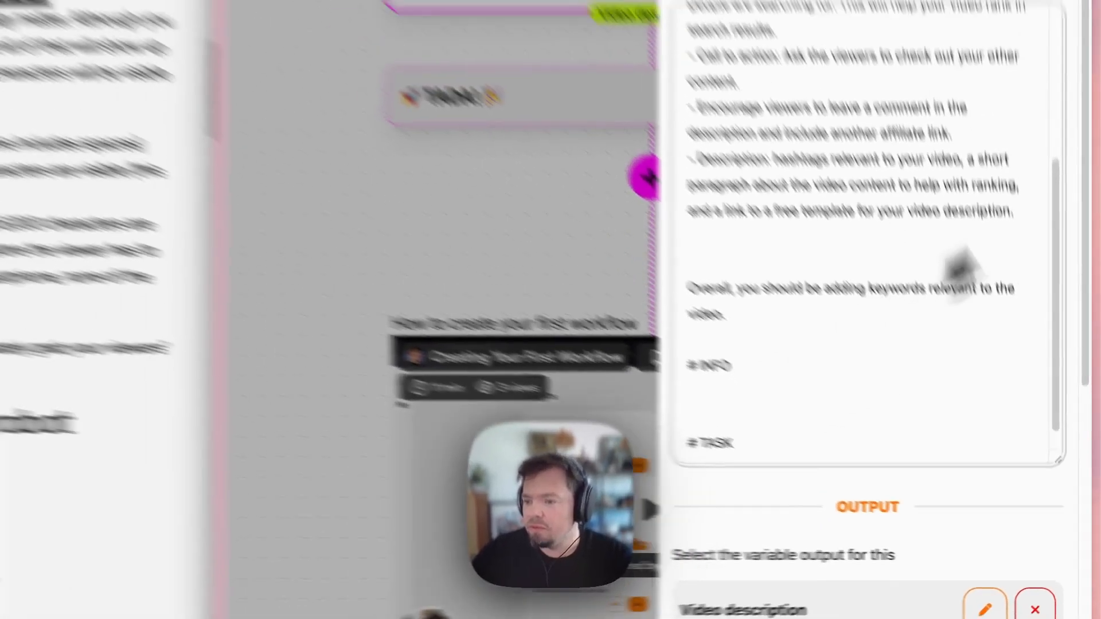
click(1053, 186)
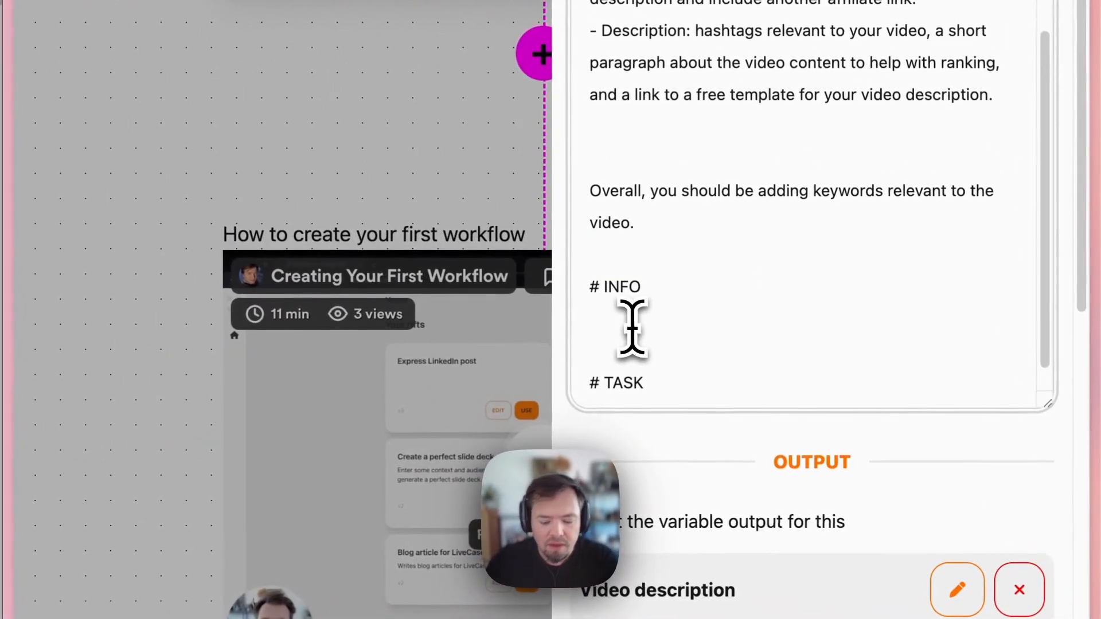
text(This video covers the following topic:)
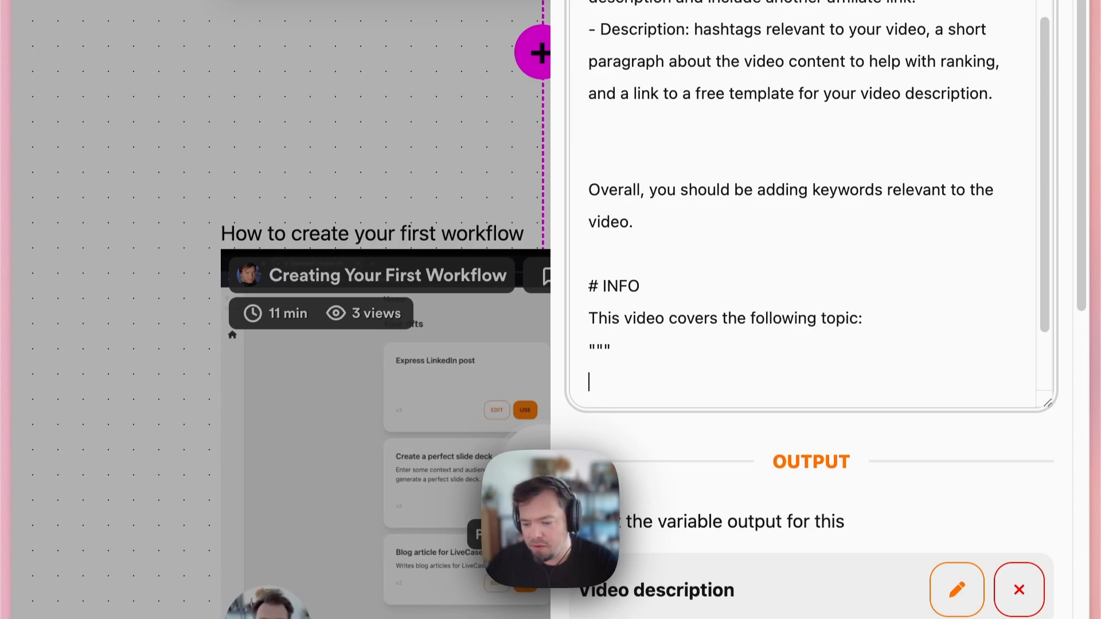
key(Return)
key(Return)
text("")
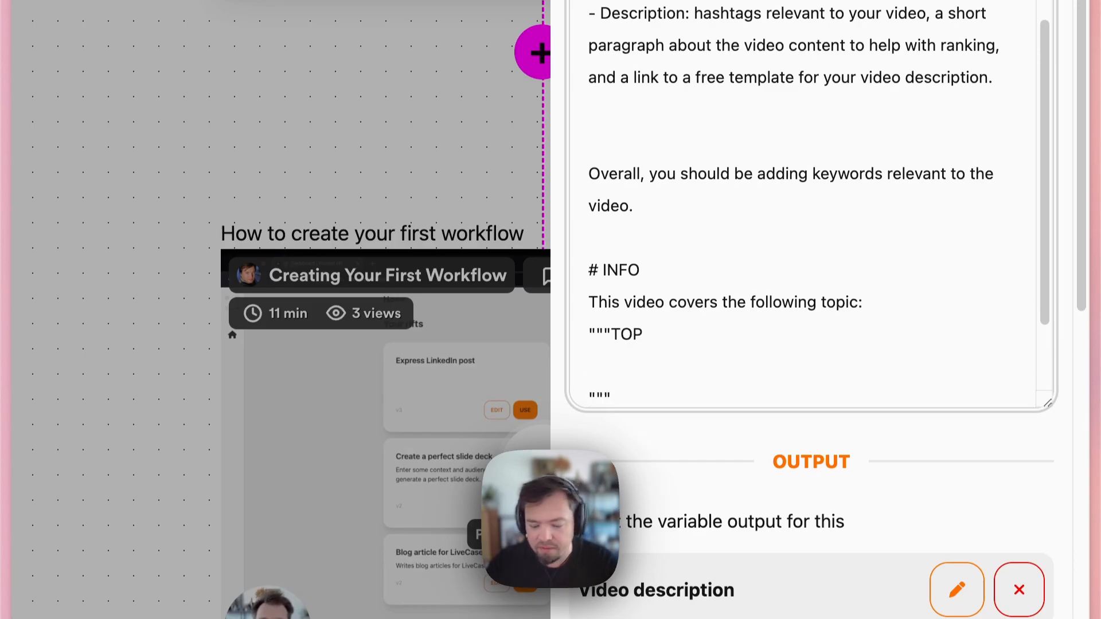
click(631, 356)
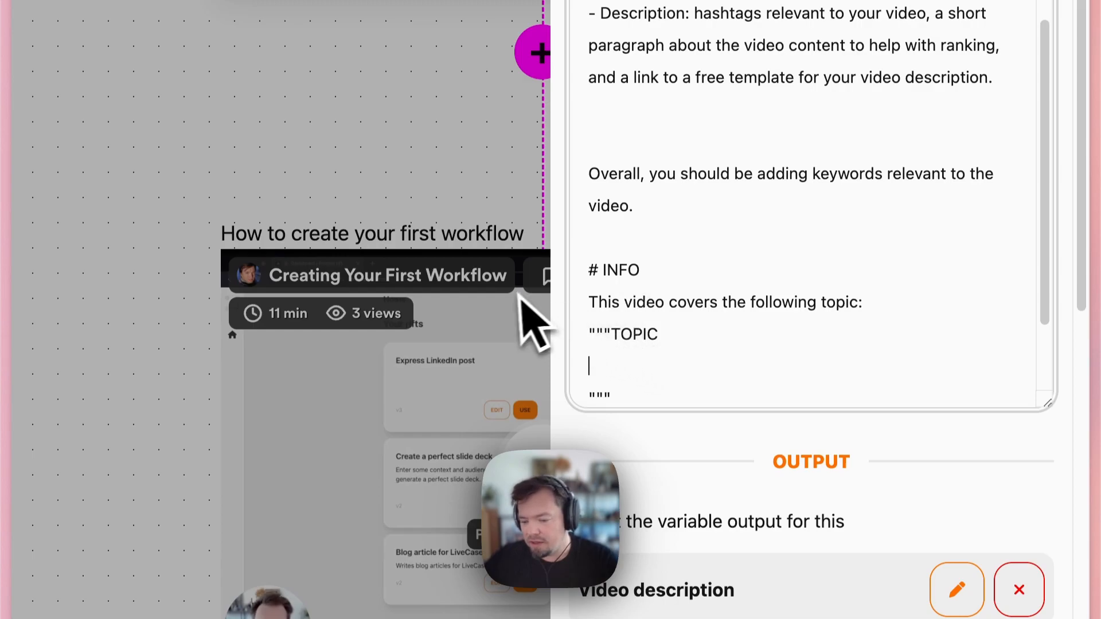
- Insert {{TOPIC.value}} in the TOPIC block and add "About the channel:" and "And the audience for the video is:" with triple-quoted CHANNEL and AUDIENCE variable blocks
click(1007, 47)
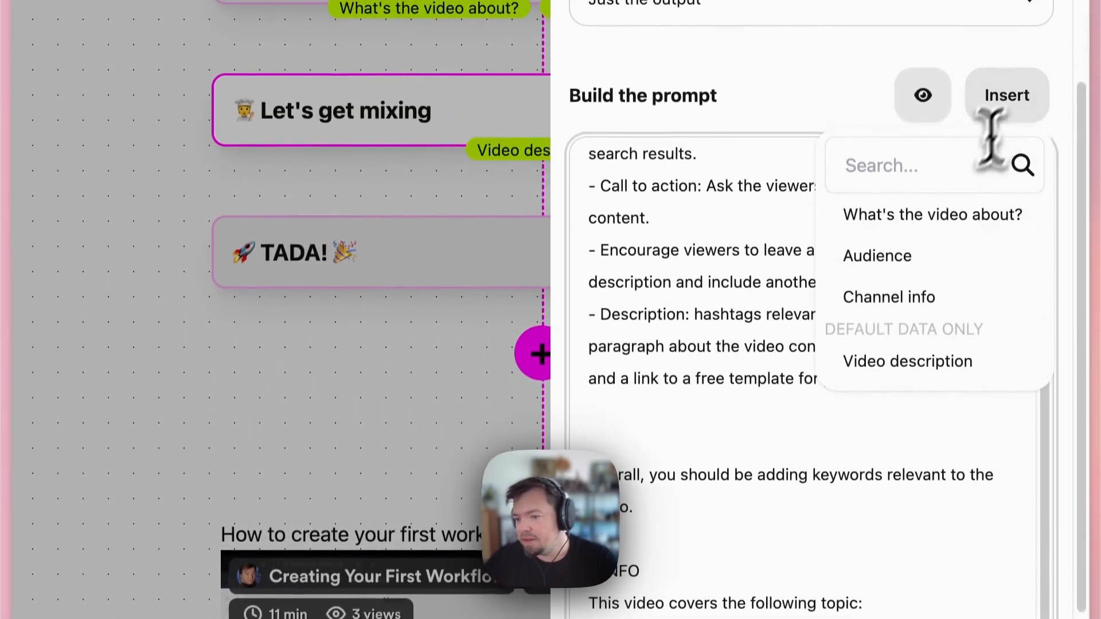
scroll(769, 444, down, 5)
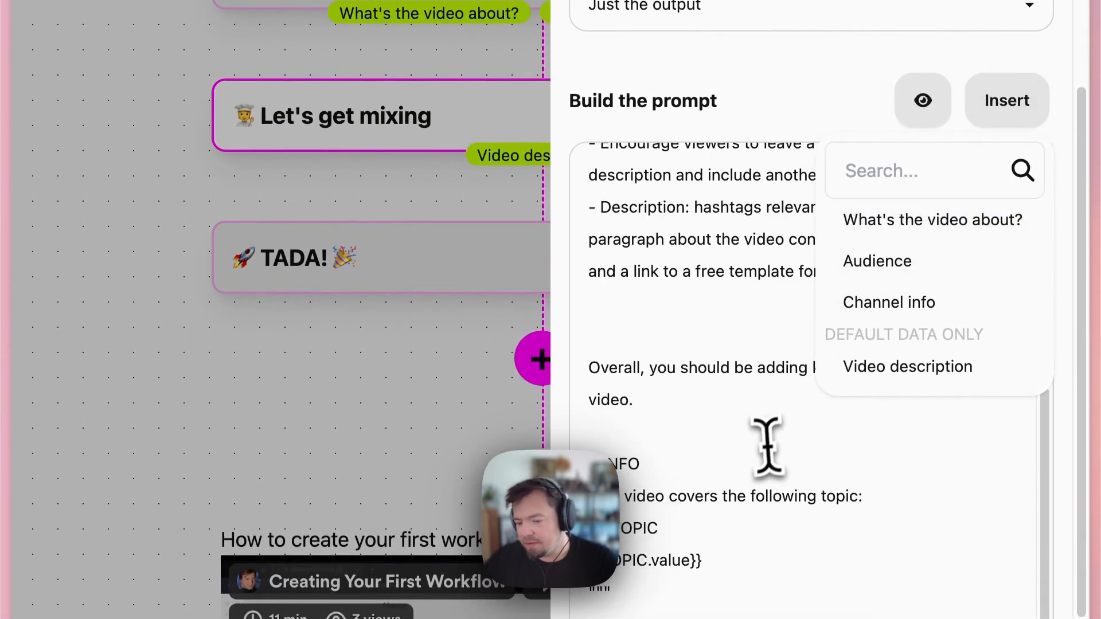
click(749, 568)
scroll(747, 576, down, 2)
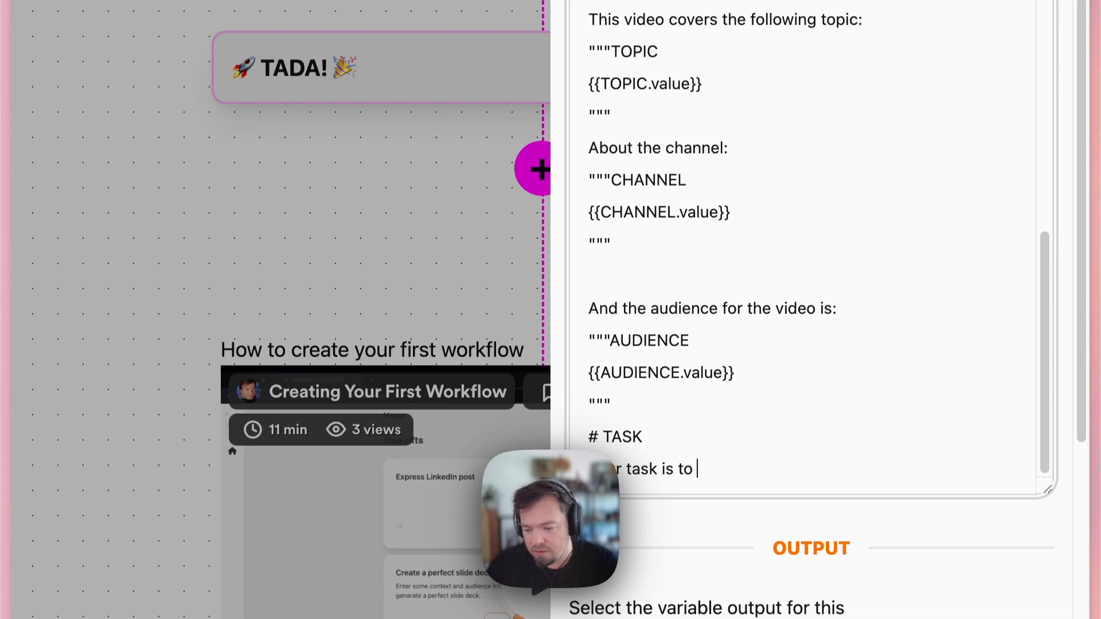
- Under # TASK, ask for a perfect Youtube video description using the information above, containing the video information, relevant to the channel and targeted to the audience
text(eate a perfect Youtube video descri)
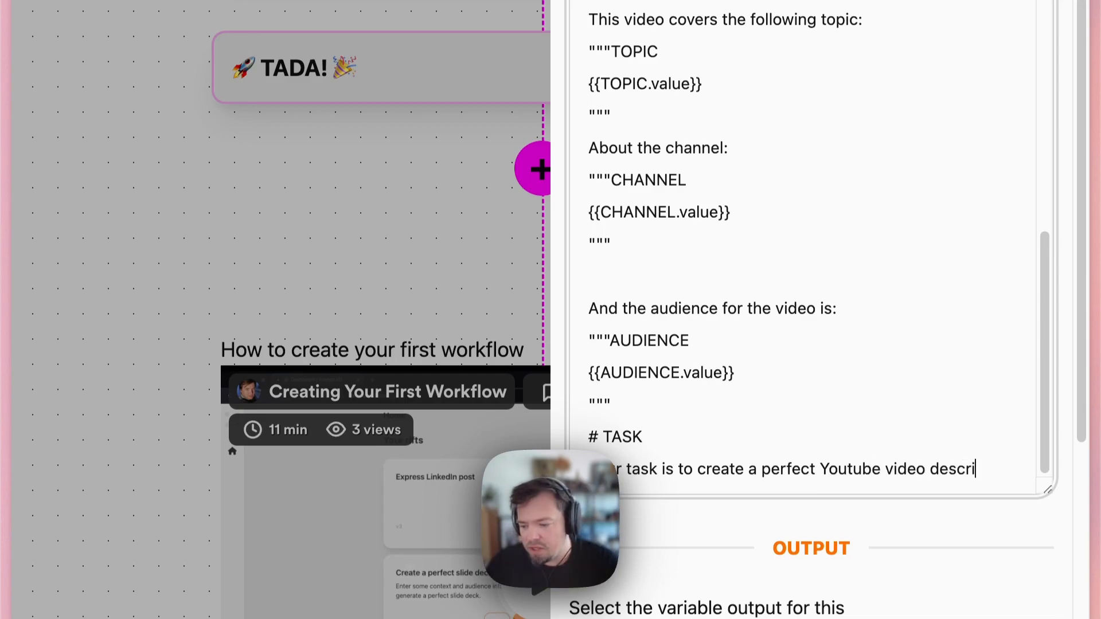
text(n)
key(Return)
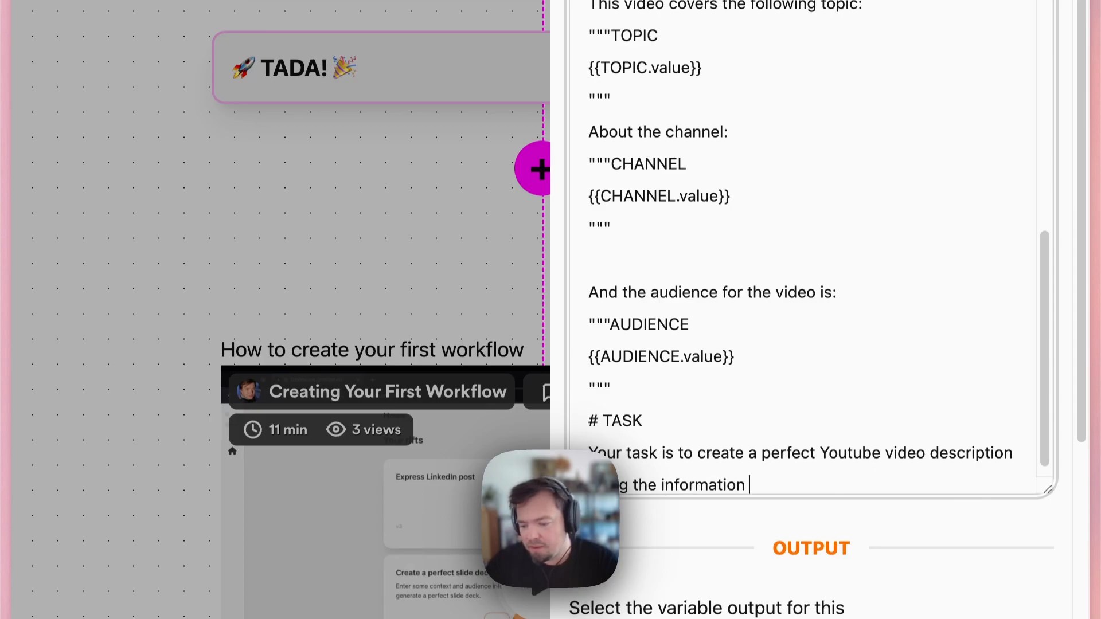
text(vided above)
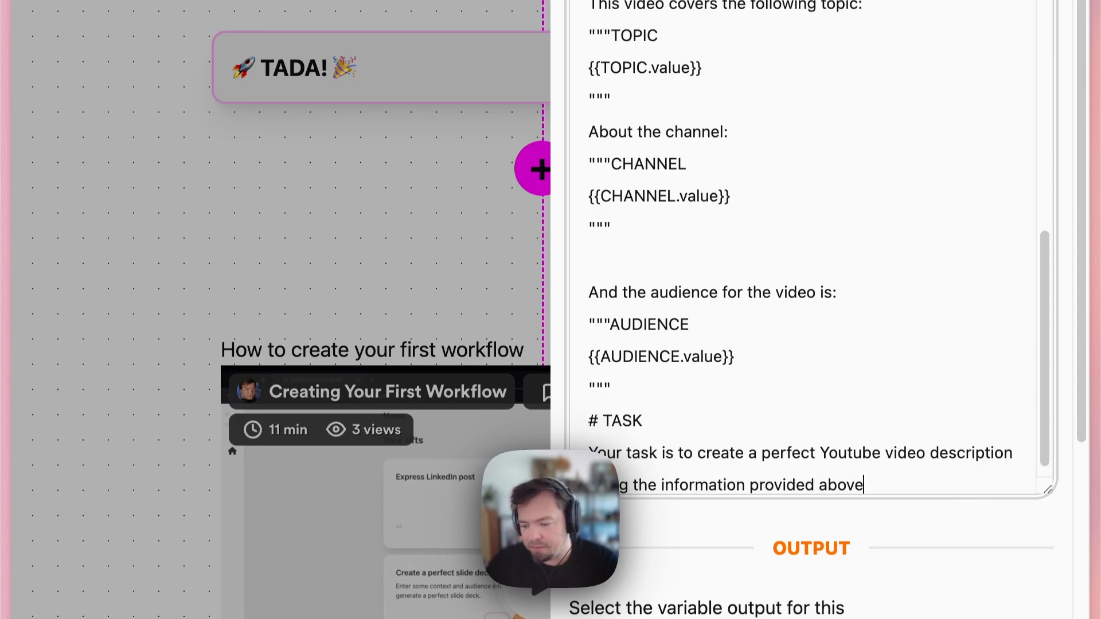
text(. It should contain the information about the video, be relevant to the channel and targeted to the audience.)
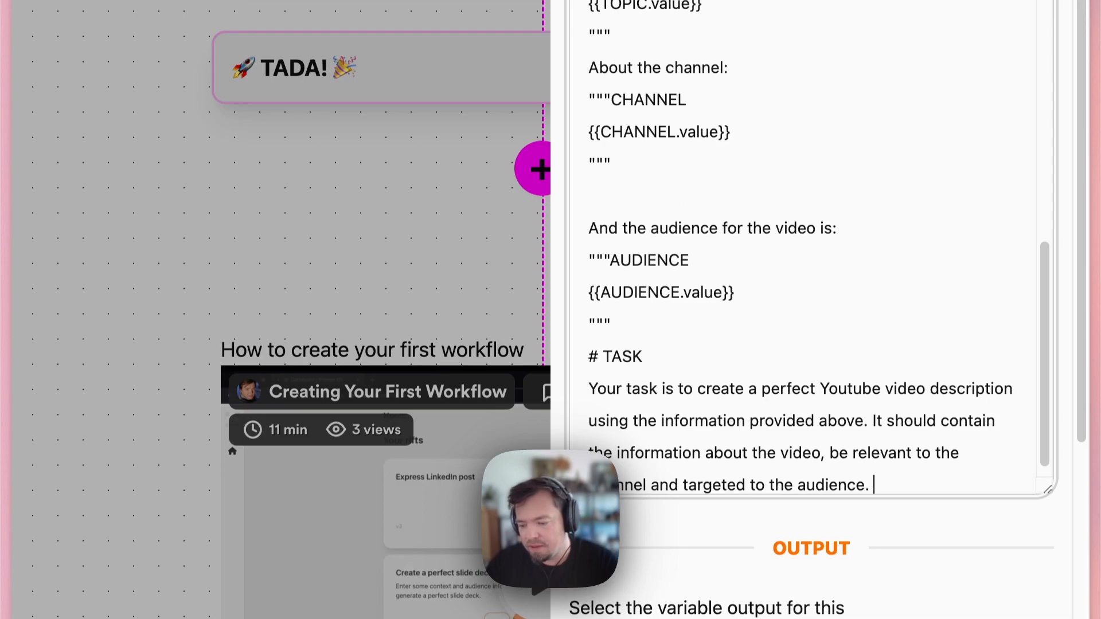
key(Return)
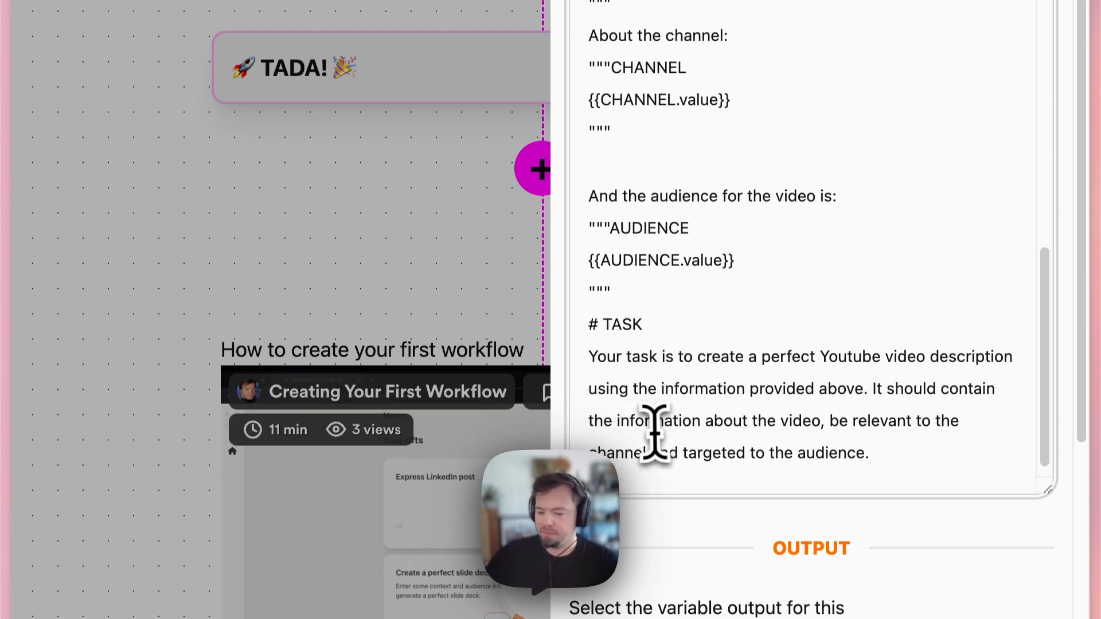
scroll(794, 474, down, 1)
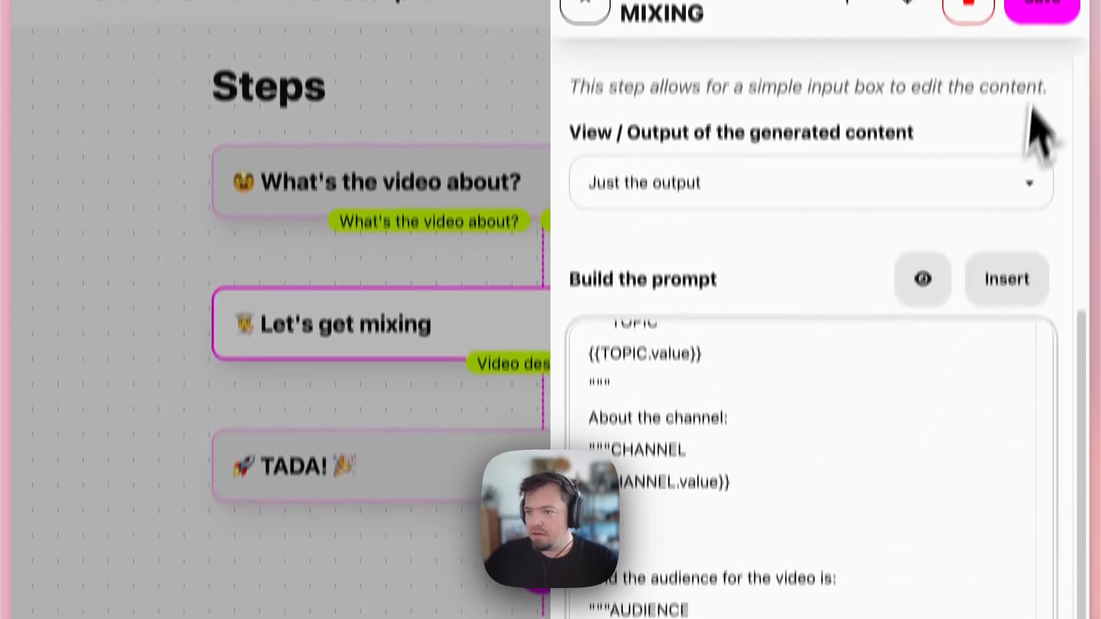
- Save the "Let's get mixing" step and start a run of the Create Youtube video description workflow
click(1045, 88)
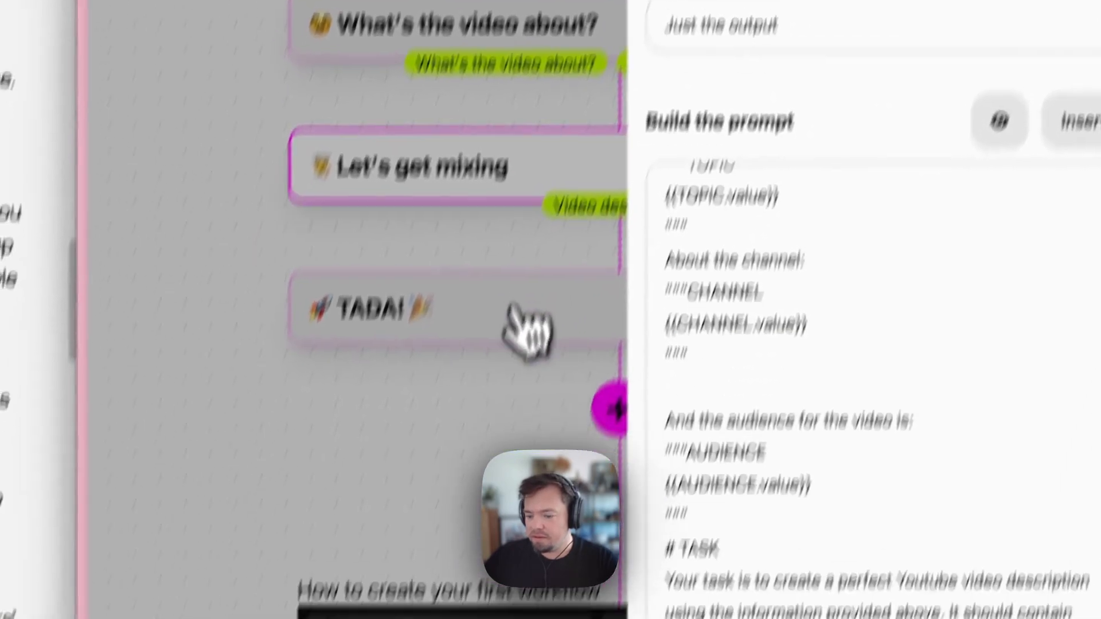
scroll(814, 526, down, 5)
click(454, 487)
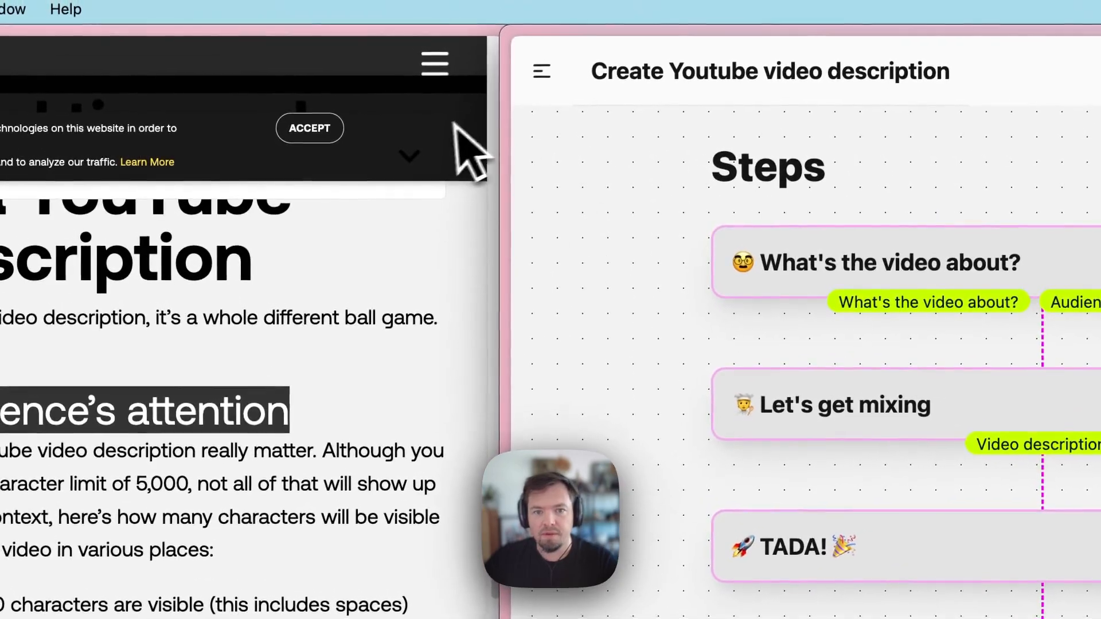
click(513, 87)
click(659, 347)
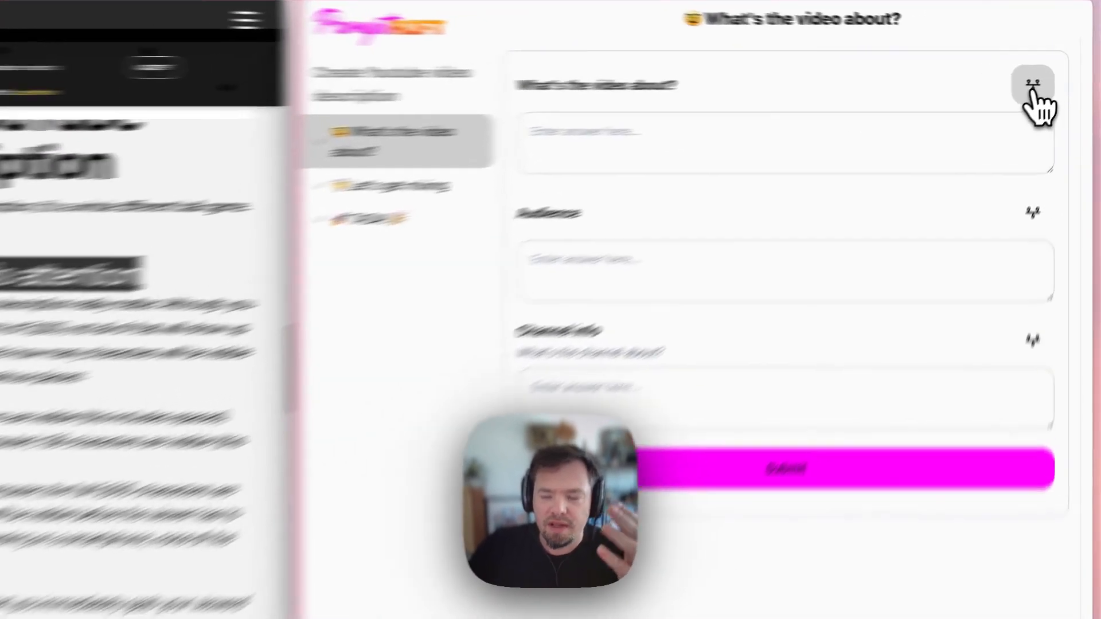
- From their histories, fill the video topic with the AI description-writing tutorial entry and Audience with "Prompt engineers, AI enthusiasts, new youtubers"
click(1032, 86)
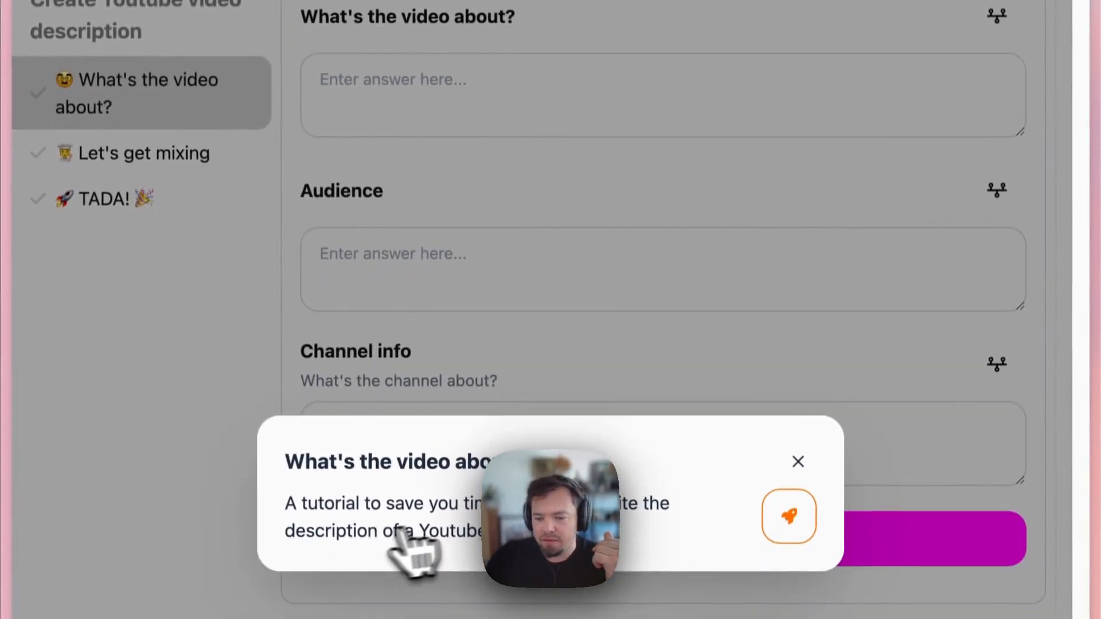
click(789, 503)
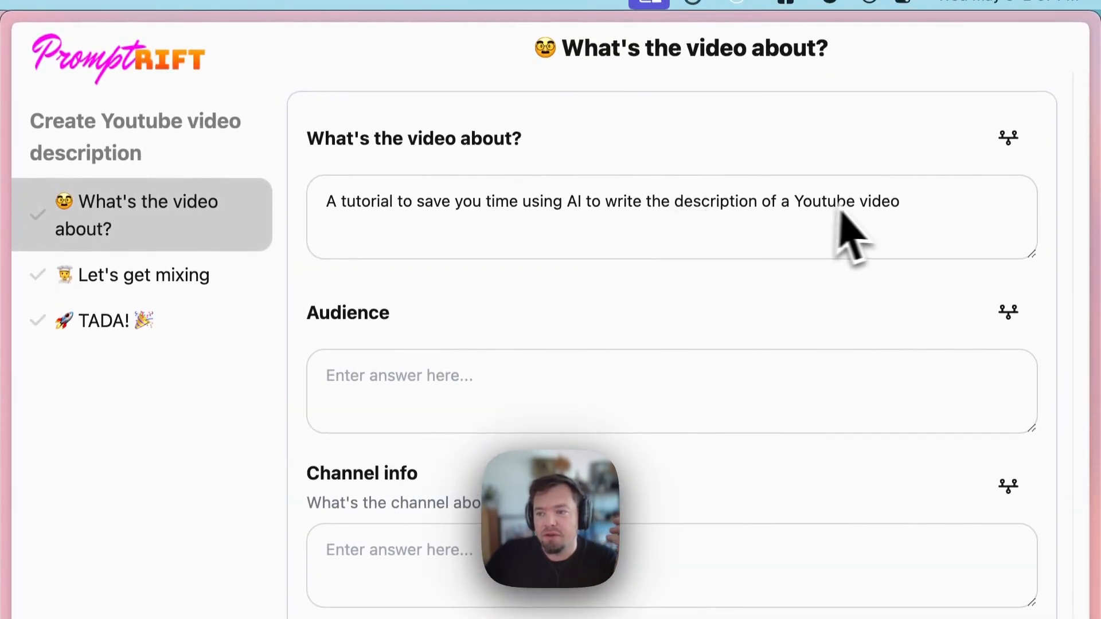
click(1008, 313)
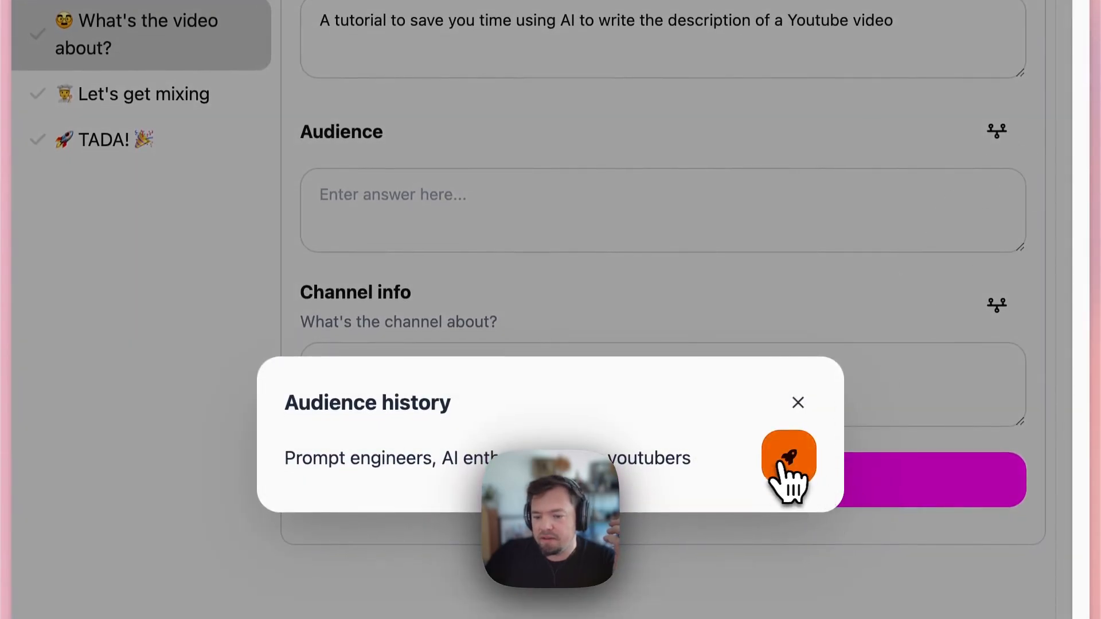
click(788, 489)
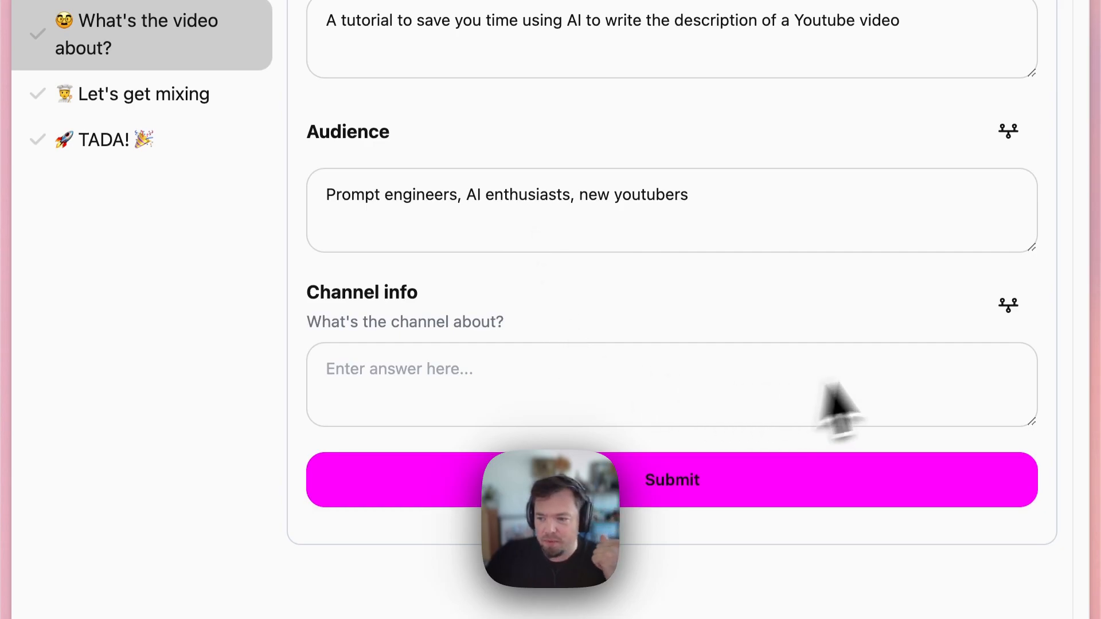
- Fill Channel info from its history with the entry about using AI to automate workflows, and submit the form
click(952, 367)
scroll(1052, 233, down, 3)
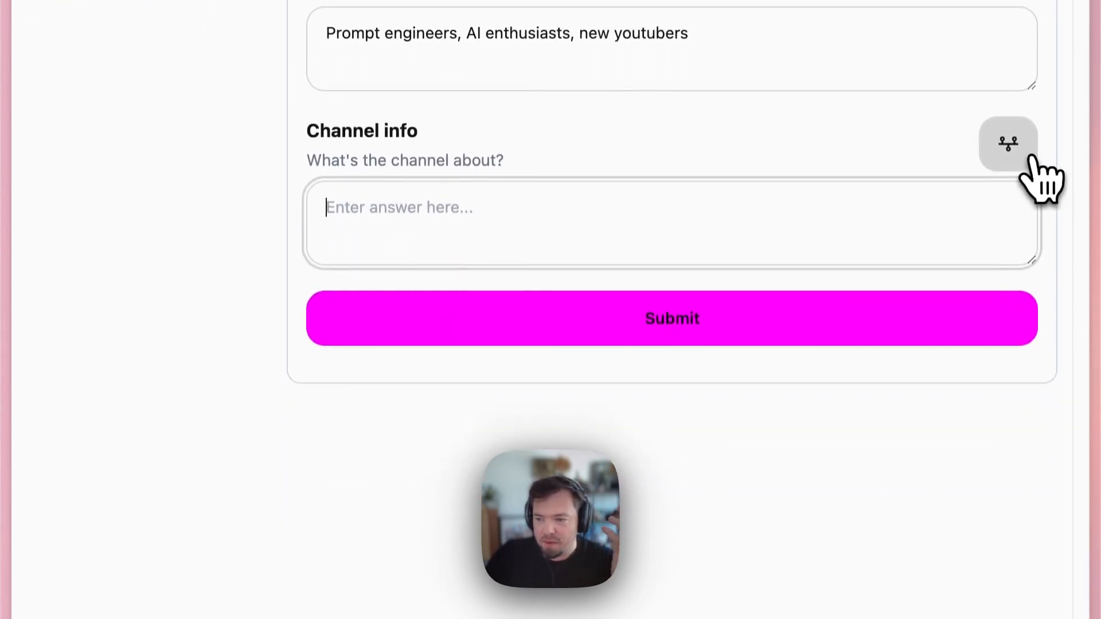
click(1009, 148)
click(771, 307)
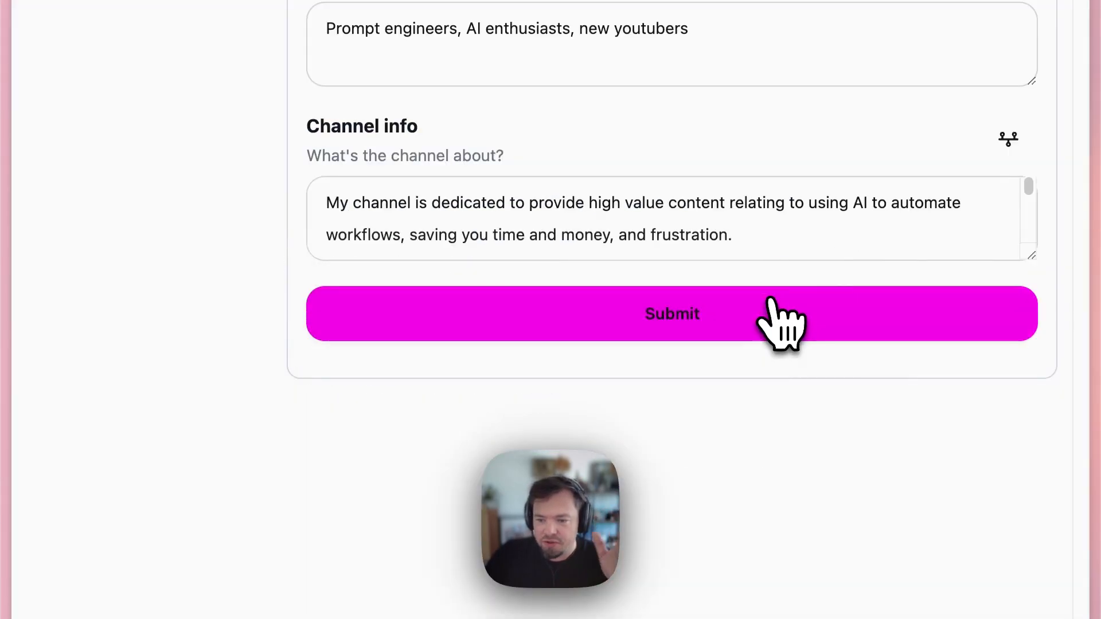
click(594, 319)
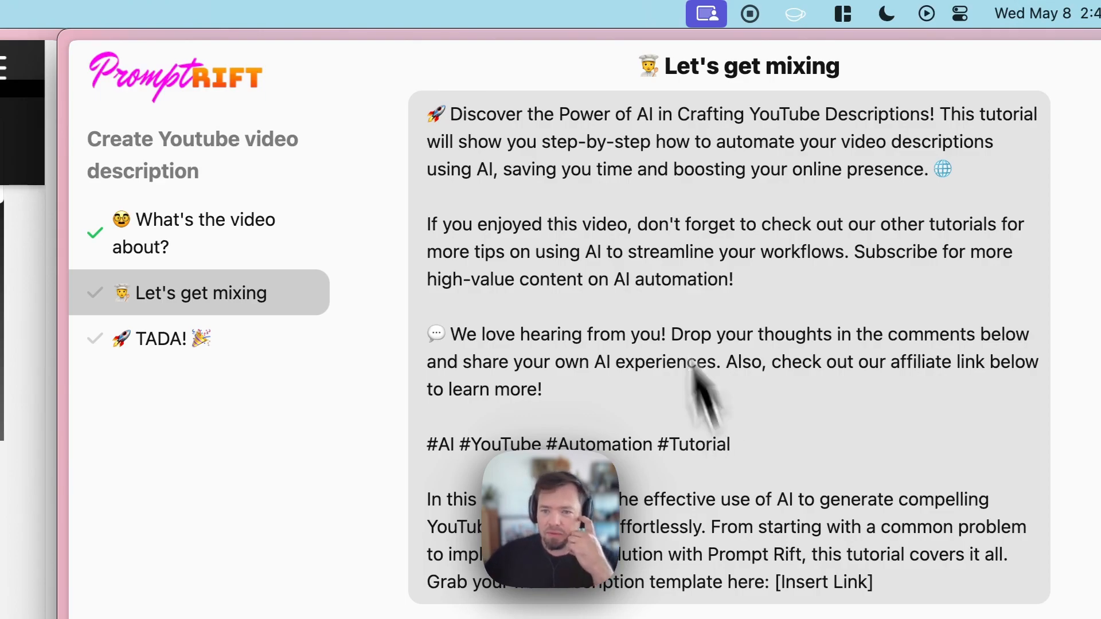
- Check the generated description's opening lines, calls to action, hashtags and summary paragraph, and accept it as the step's output
drag(425, 117, 562, 167)
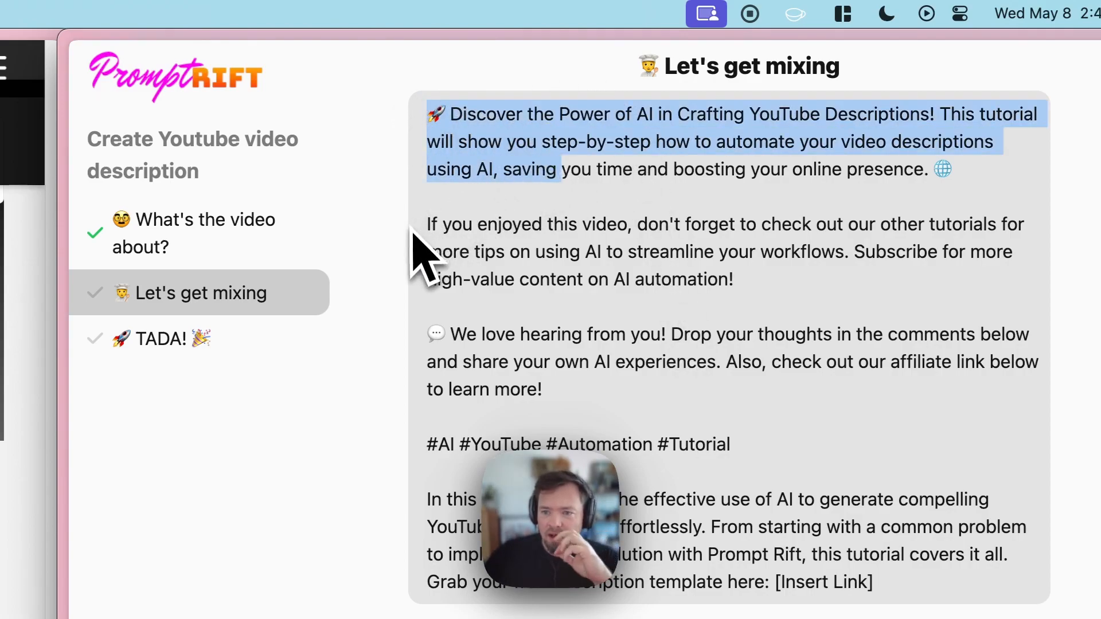
drag(423, 227, 550, 314)
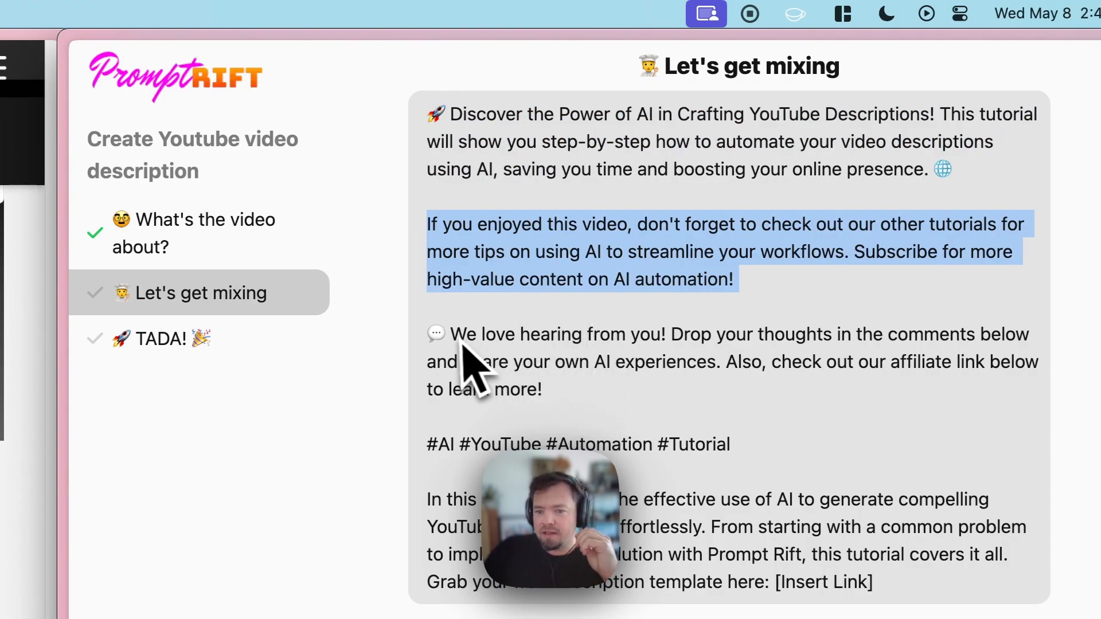
drag(429, 337, 545, 391)
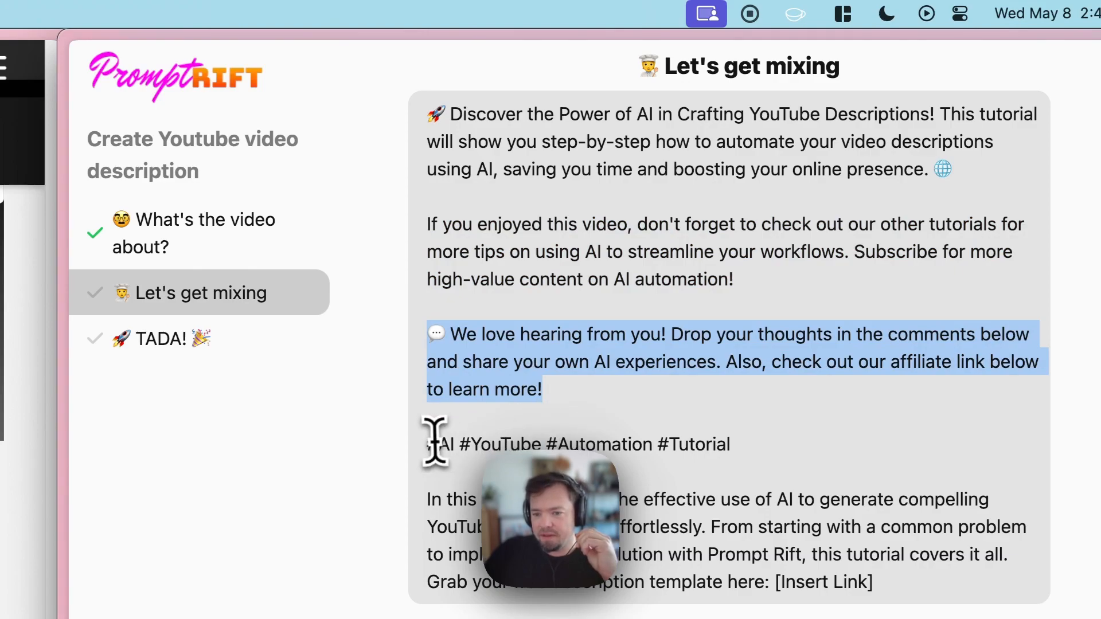
drag(429, 445, 537, 437)
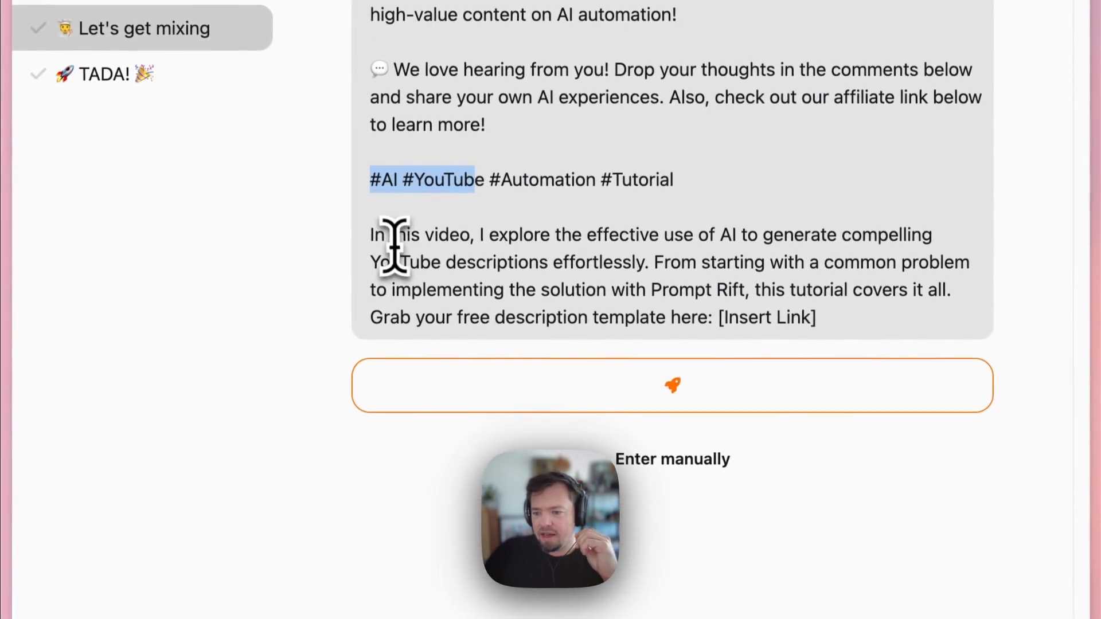
drag(447, 500, 564, 527)
drag(470, 252, 715, 313)
click(673, 399)
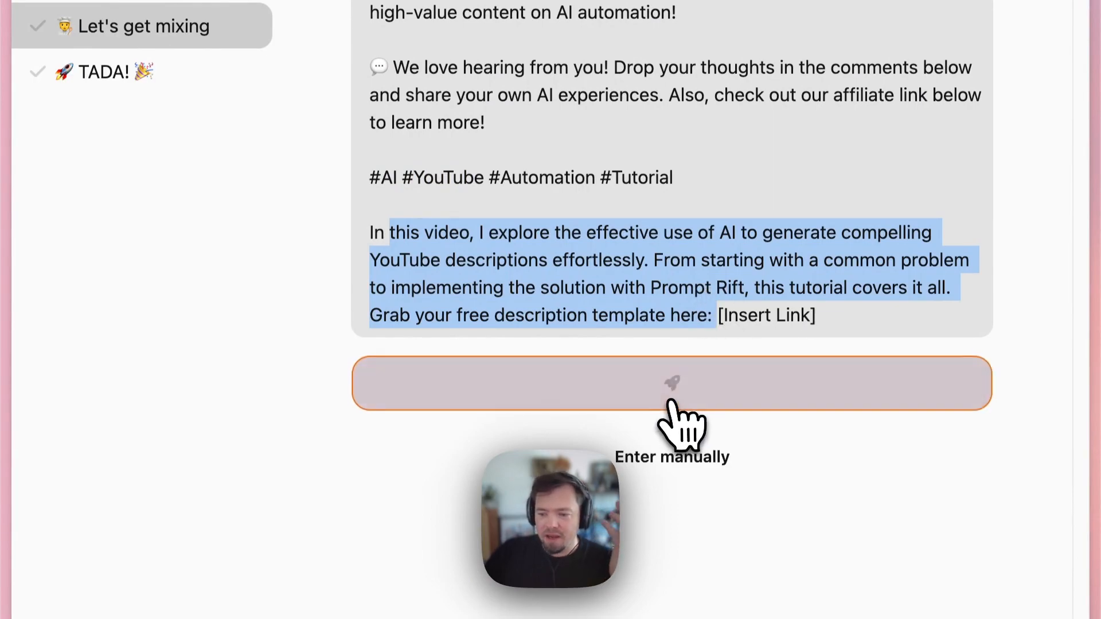